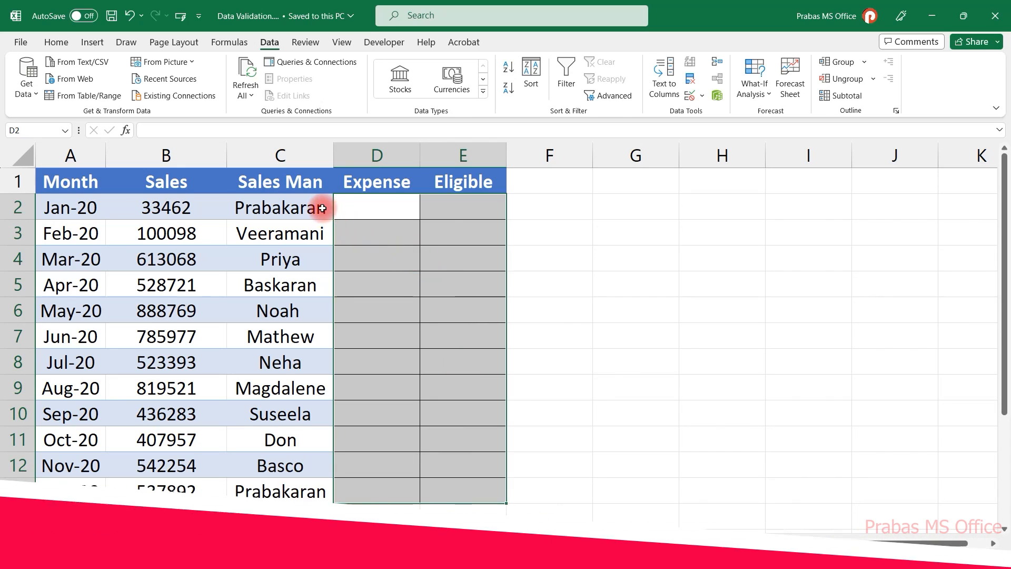
pyautogui.moveTo(400, 205); pyautogui.dragTo(465, 491)
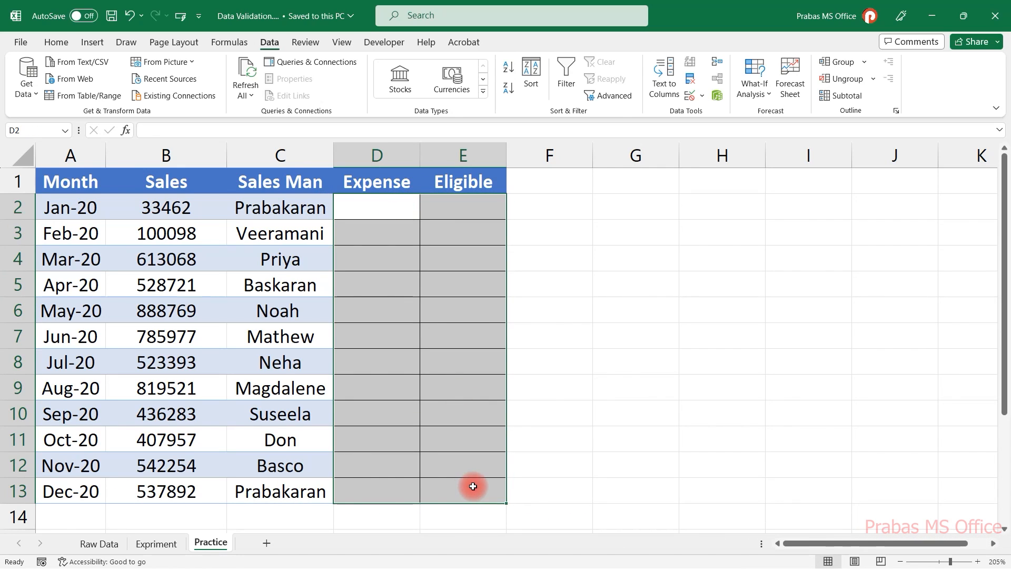
pyautogui.moveTo(409, 216); pyautogui.dragTo(439, 209)
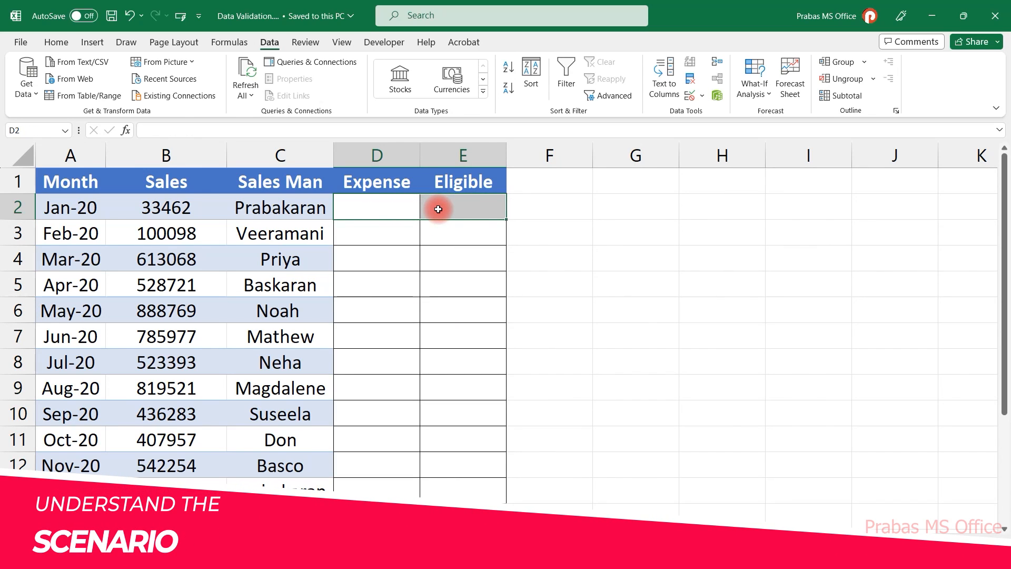
# Enter 5 as the Expense for Jan-20 and Feb-20 in cells D2 and D3.
pyautogui.click(404, 211)
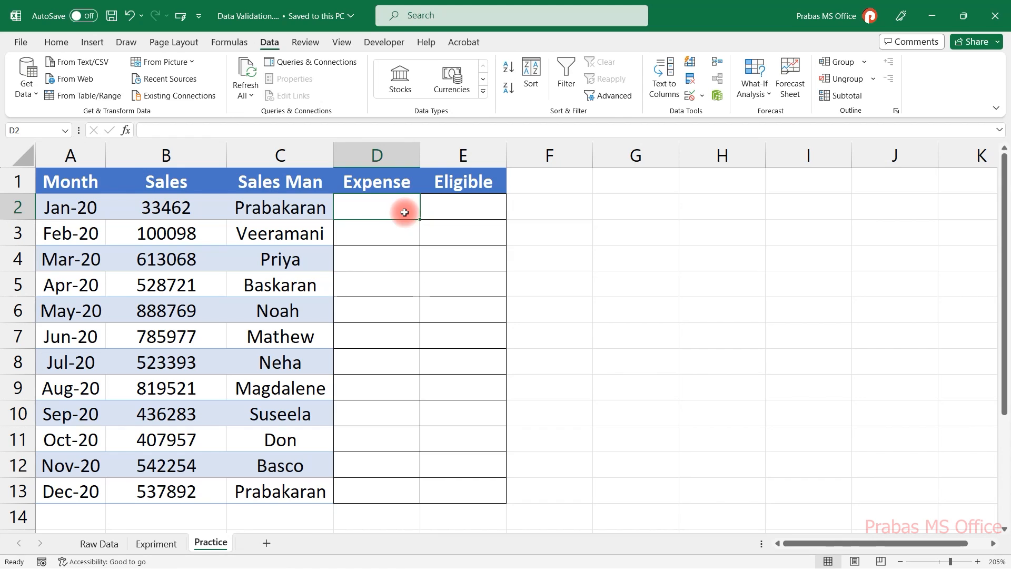
pyautogui.write('5')
pyautogui.click(398, 242)
pyautogui.write('5')
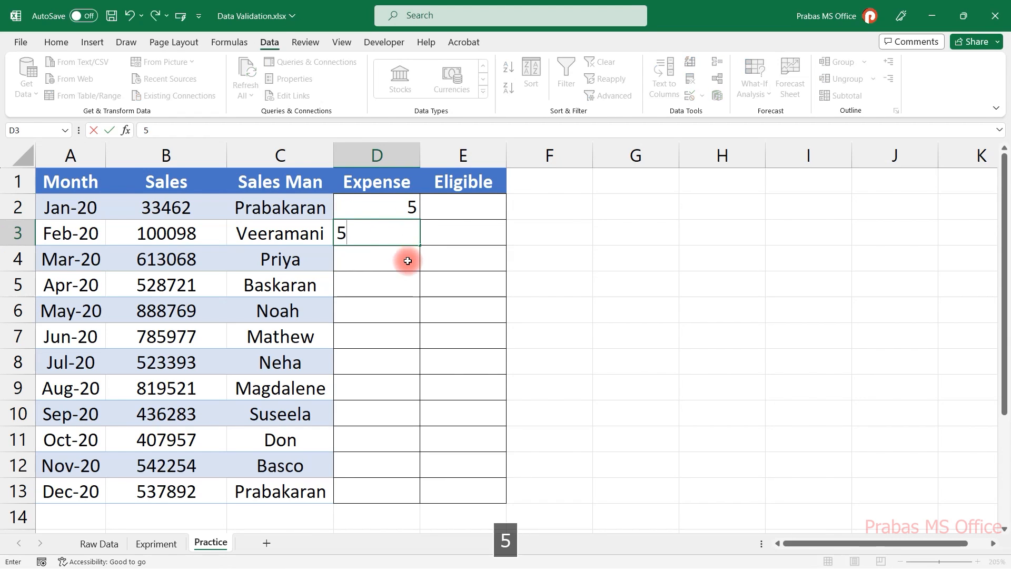
pyautogui.click(408, 260)
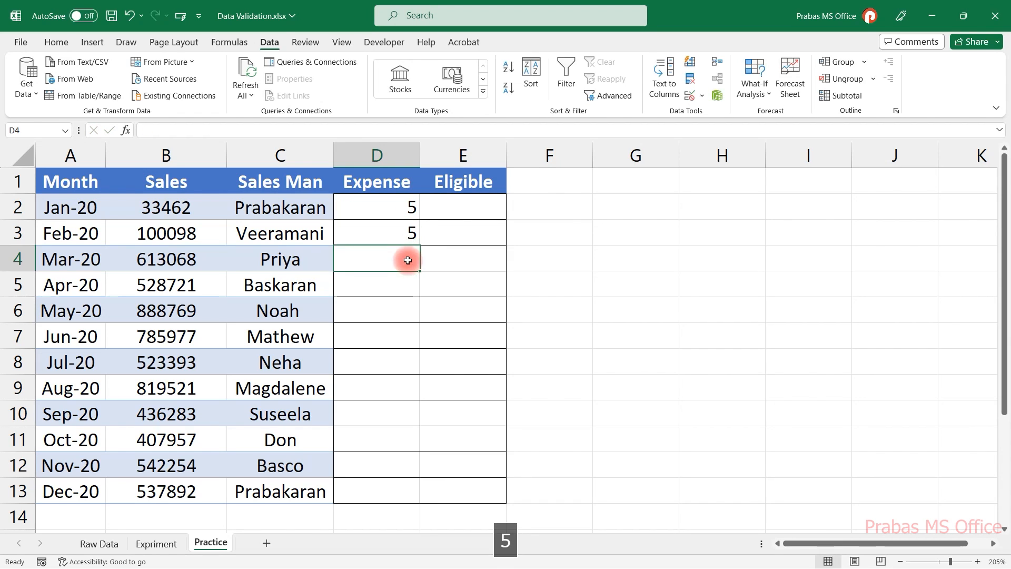
# Clear the Expense entries in cells D3 and D2.
pyautogui.click(441, 214)
pyautogui.click(410, 229)
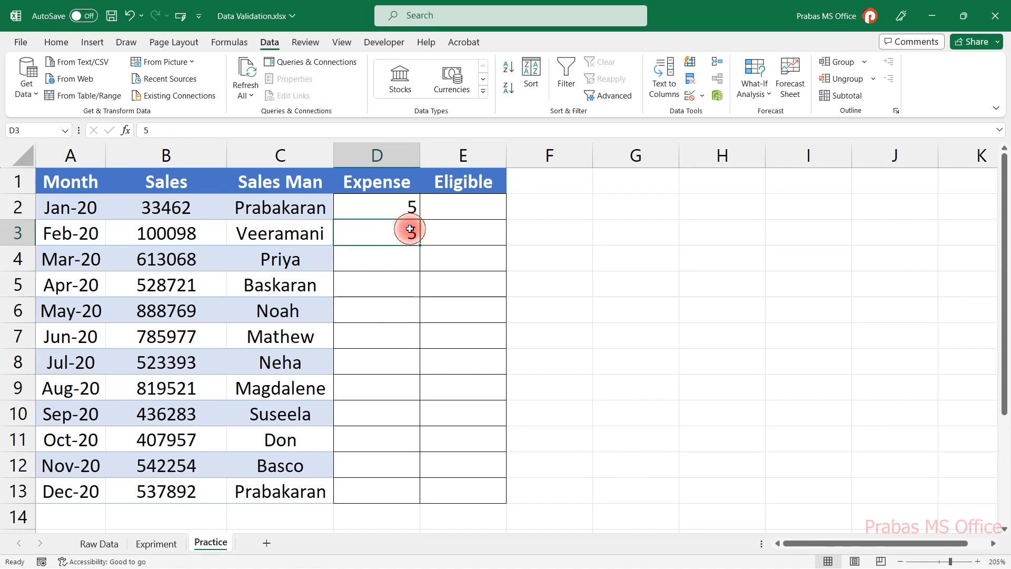
pyautogui.press('Delete')
pyautogui.click(409, 206)
pyautogui.press('Delete')
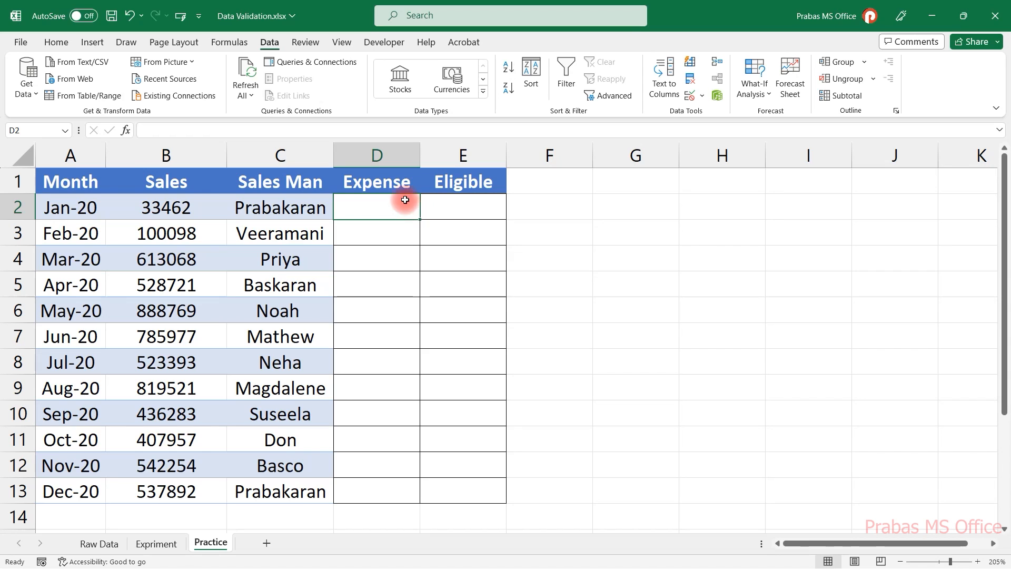
# Enter 50 as the Expense in D2 and Yes as the Eligible value in E2.
pyautogui.write('50')
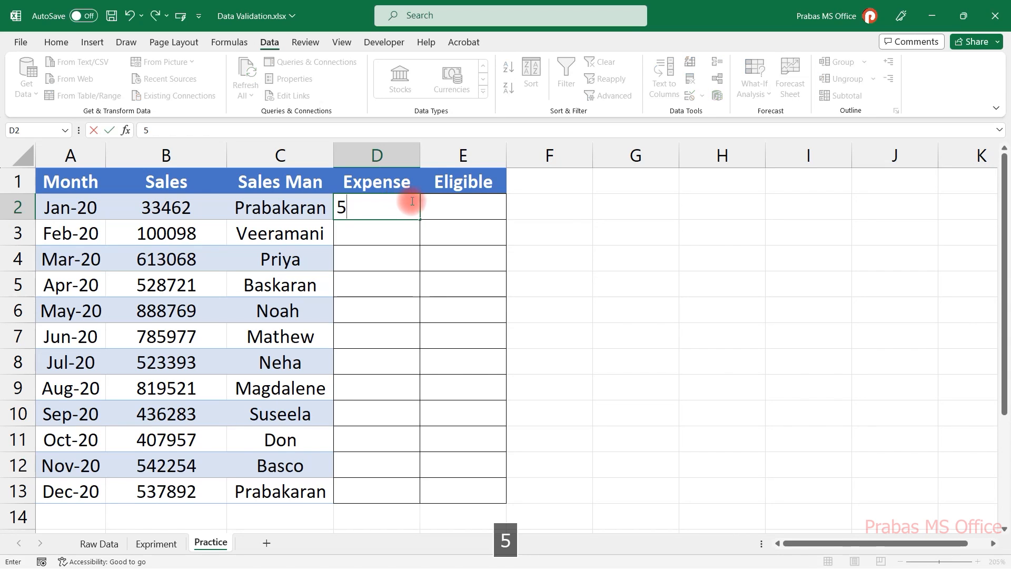
pyautogui.click(443, 208)
pyautogui.write('Yes')
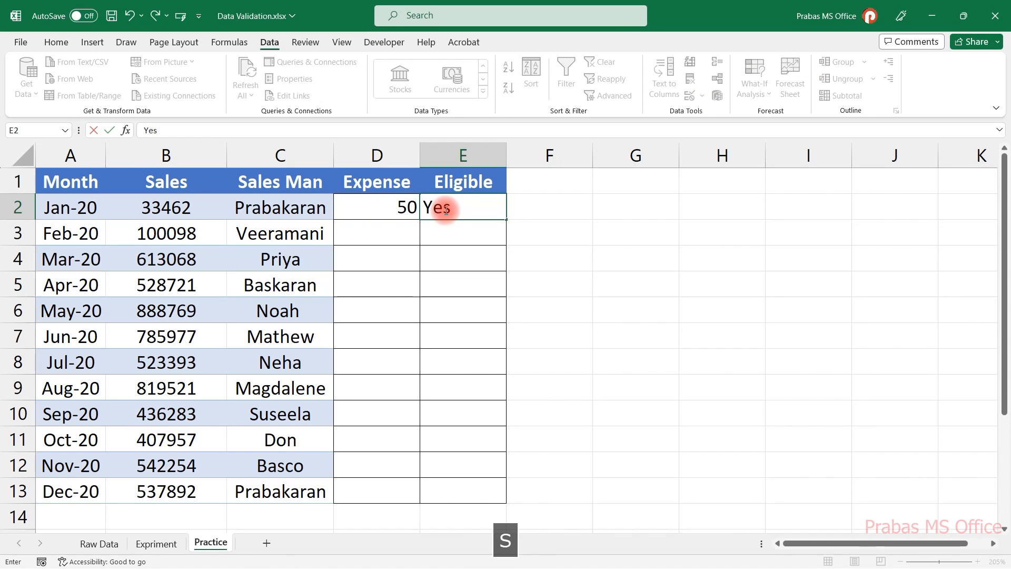
pyautogui.press('Return')
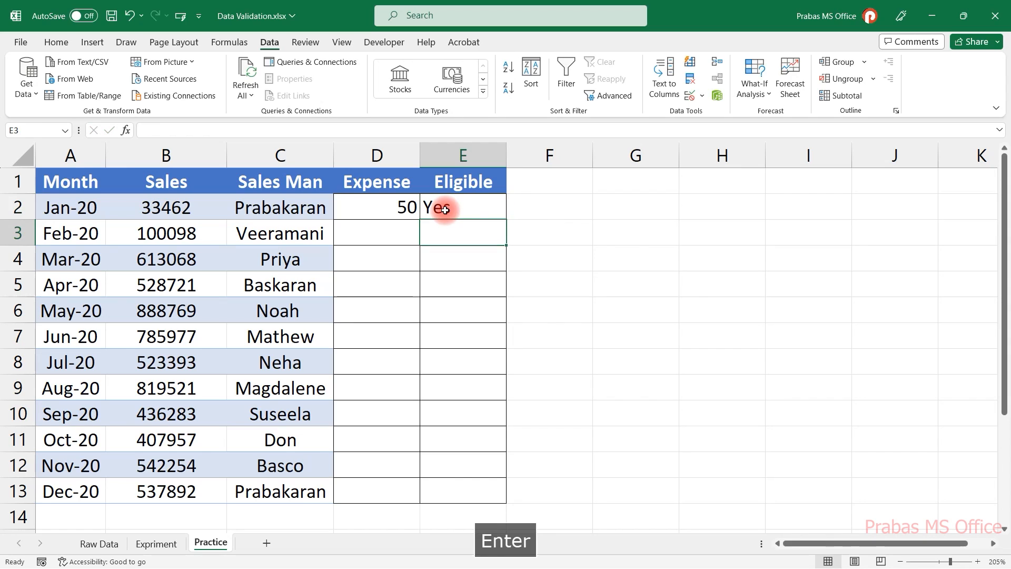
# Clear the contents of the Expense and Eligible columns in D2:E13.
pyautogui.moveTo(395, 232)
pyautogui.mouseDown()
pyautogui.moveTo(444, 233)
pyautogui.moveTo(425, 239)
pyautogui.mouseUp()
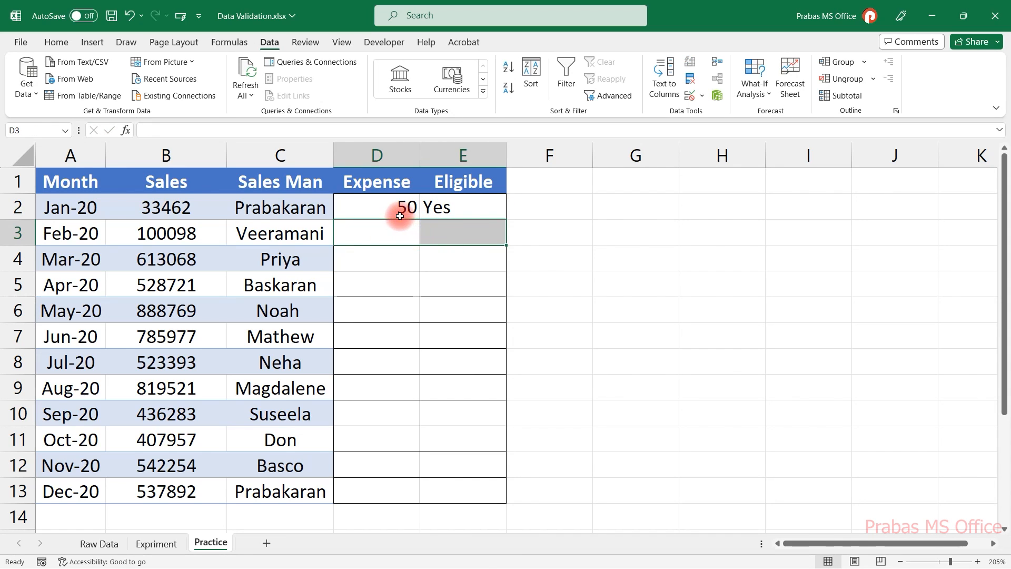
pyautogui.moveTo(395, 207)
pyautogui.mouseDown()
pyautogui.moveTo(428, 206)
pyautogui.moveTo(416, 208)
pyautogui.moveTo(413, 229)
pyautogui.moveTo(447, 256)
pyautogui.mouseUp()
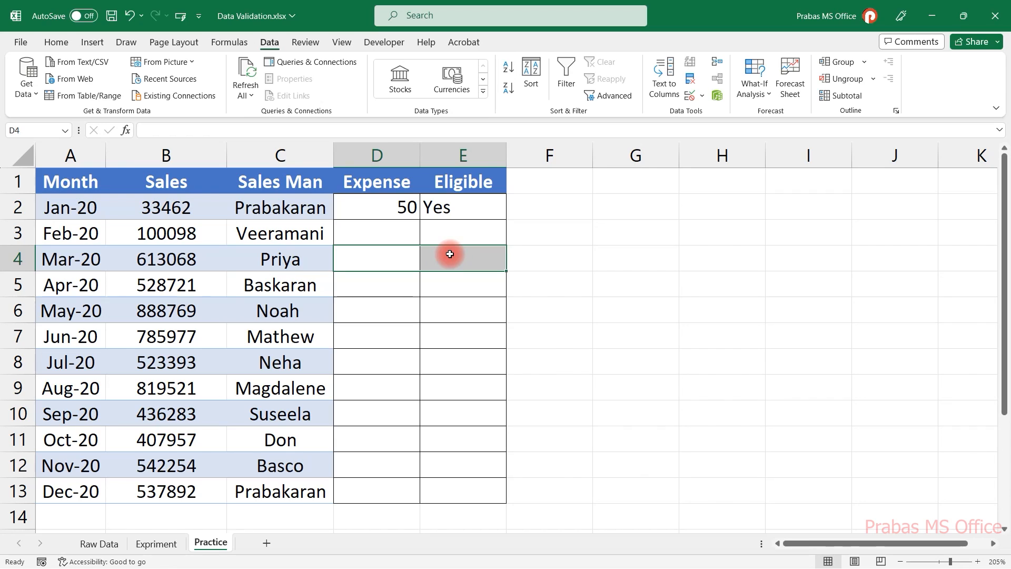
pyautogui.moveTo(413, 208); pyautogui.dragTo(449, 483)
pyautogui.press('Delete')
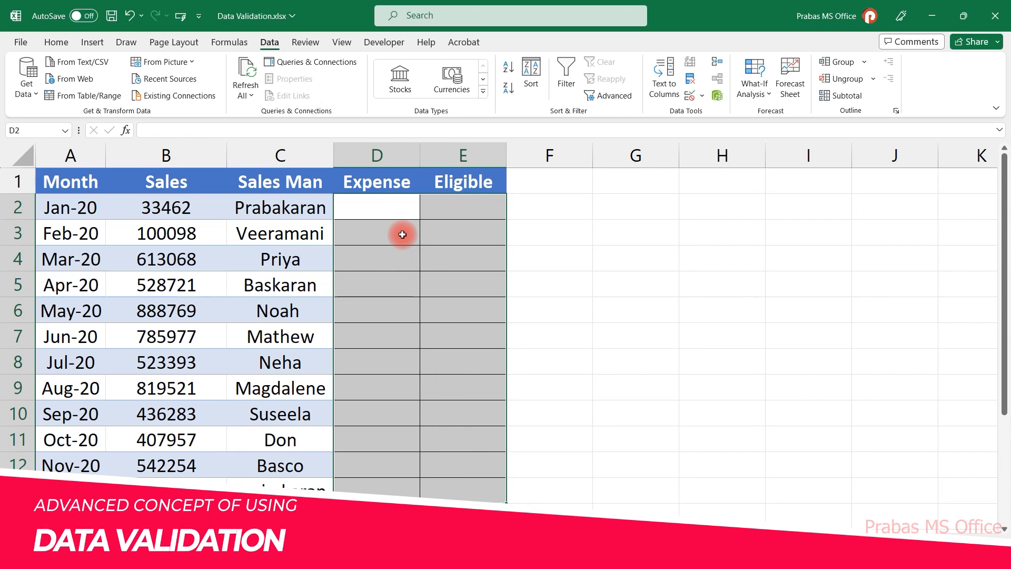
pyautogui.click(404, 208)
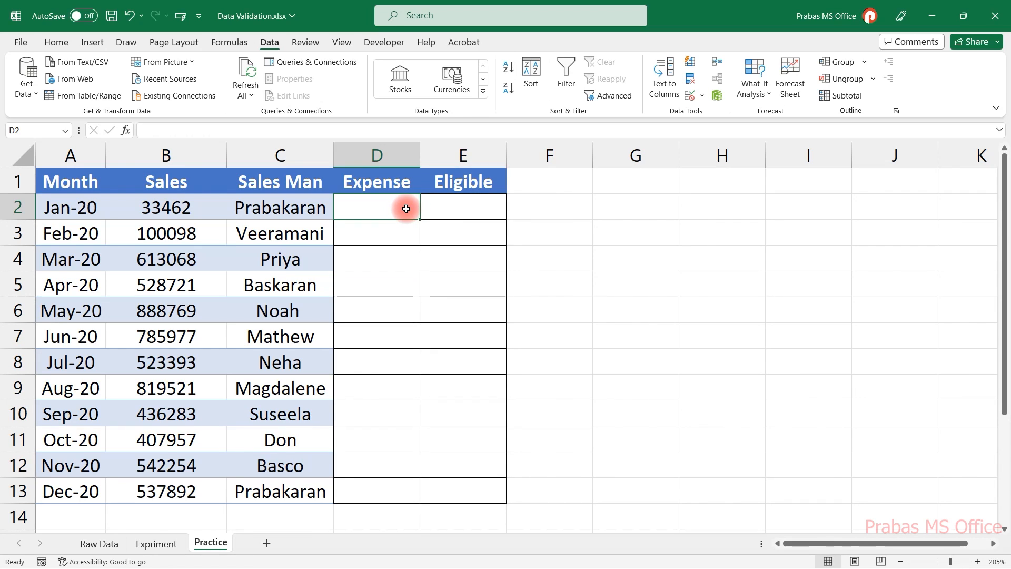
pyautogui.moveTo(393, 212); pyautogui.dragTo(447, 210)
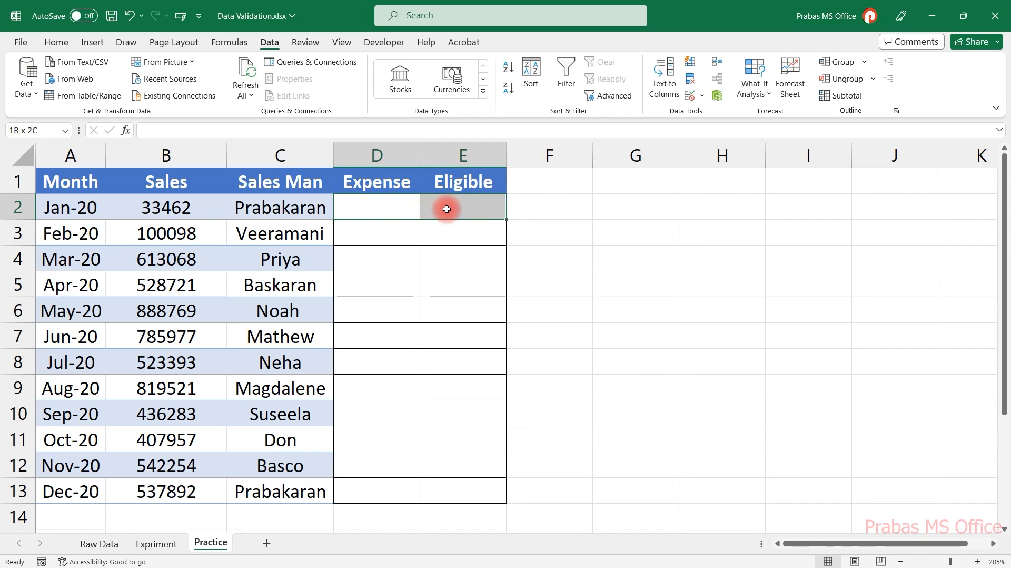
pyautogui.click(408, 211)
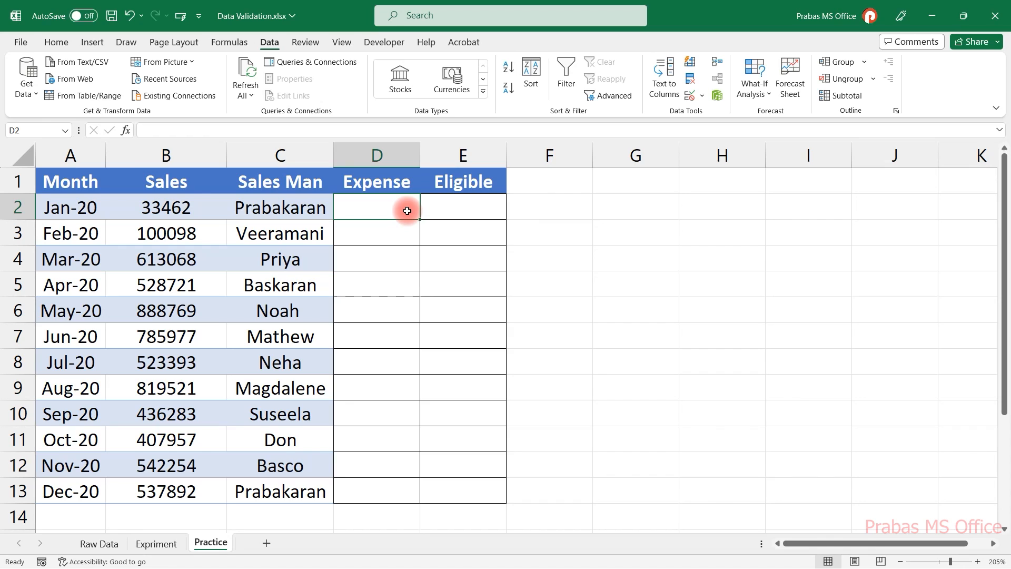
pyautogui.moveTo(411, 207)
pyautogui.mouseDown()
pyautogui.moveTo(436, 208)
pyautogui.moveTo(402, 204)
pyautogui.mouseUp()
# Open data validation for cells D2:E2 and set the allowed criteria to Custom.
pyautogui.moveTo(408, 210); pyautogui.dragTo(429, 208)
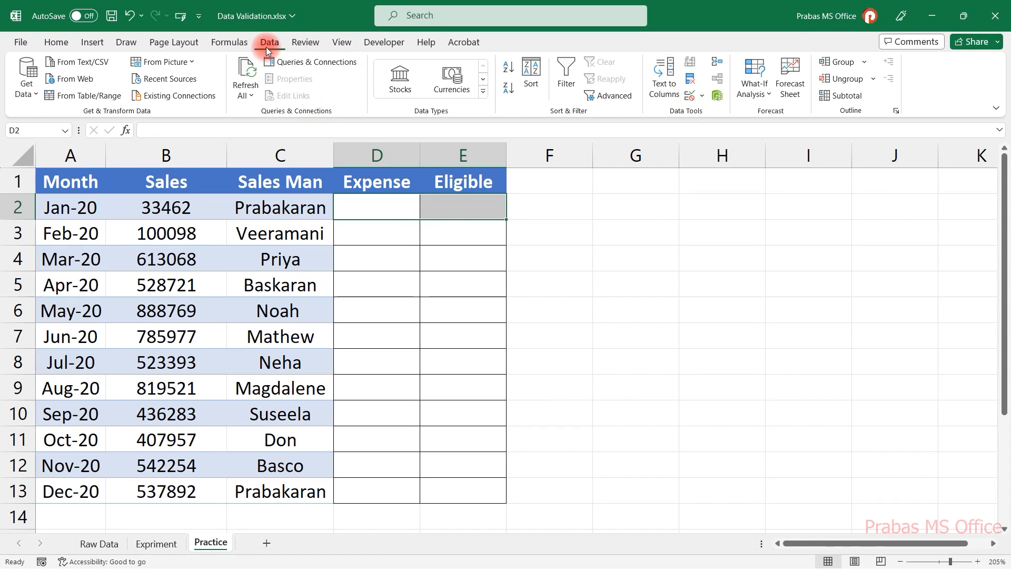
pyautogui.click(690, 99)
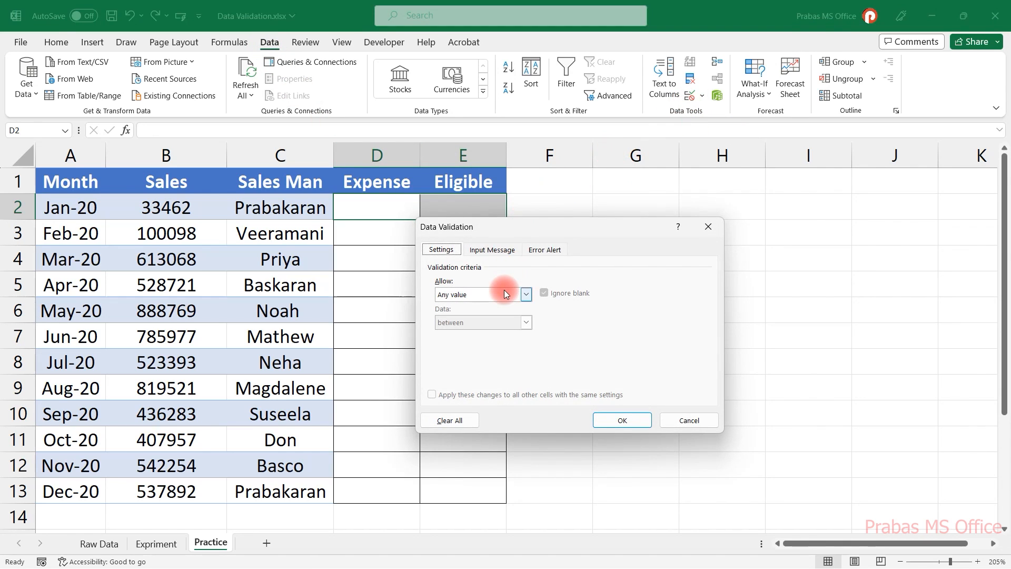
pyautogui.moveTo(478, 232); pyautogui.dragTo(494, 212)
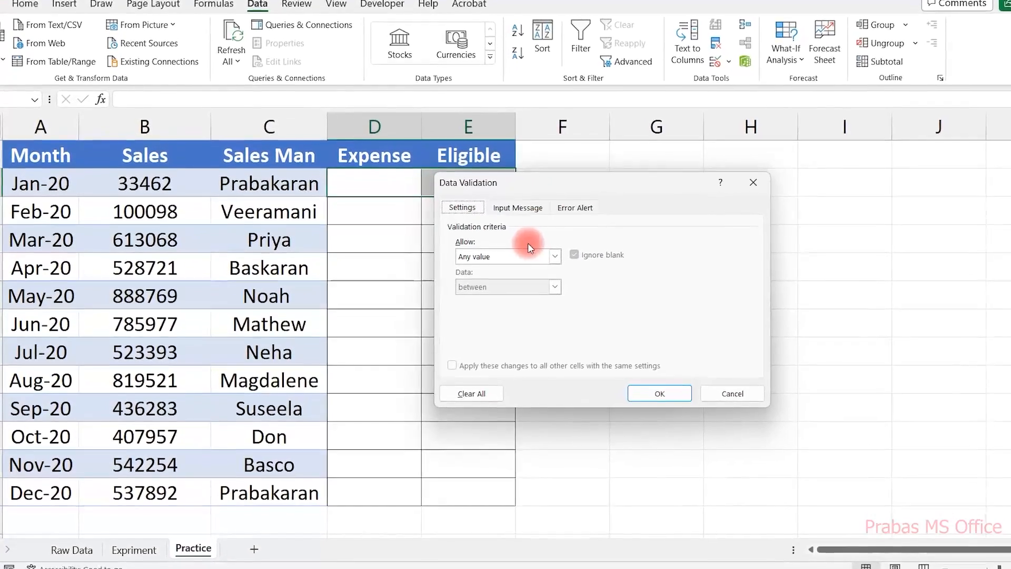
pyautogui.click(509, 274)
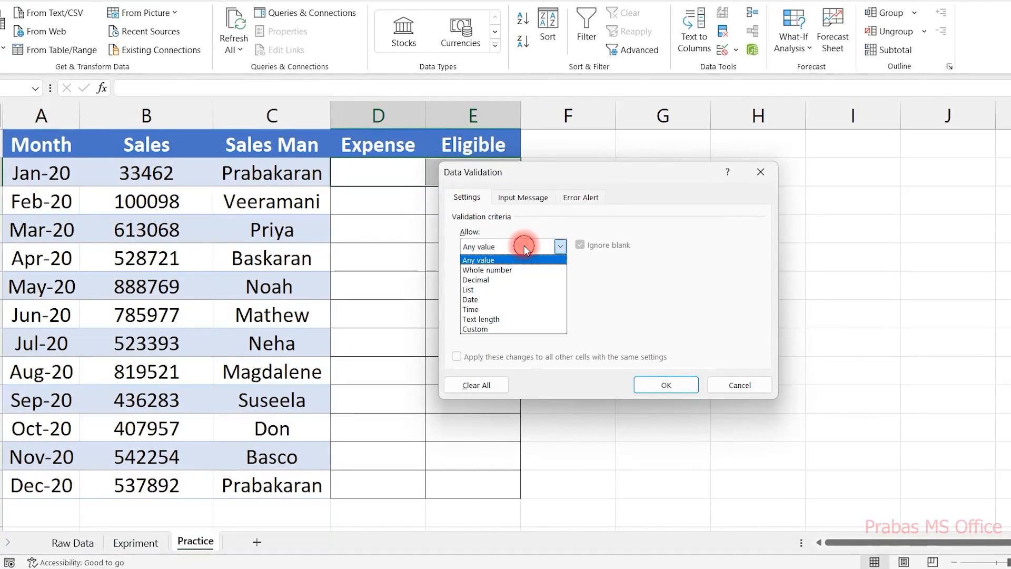
pyautogui.click(490, 290)
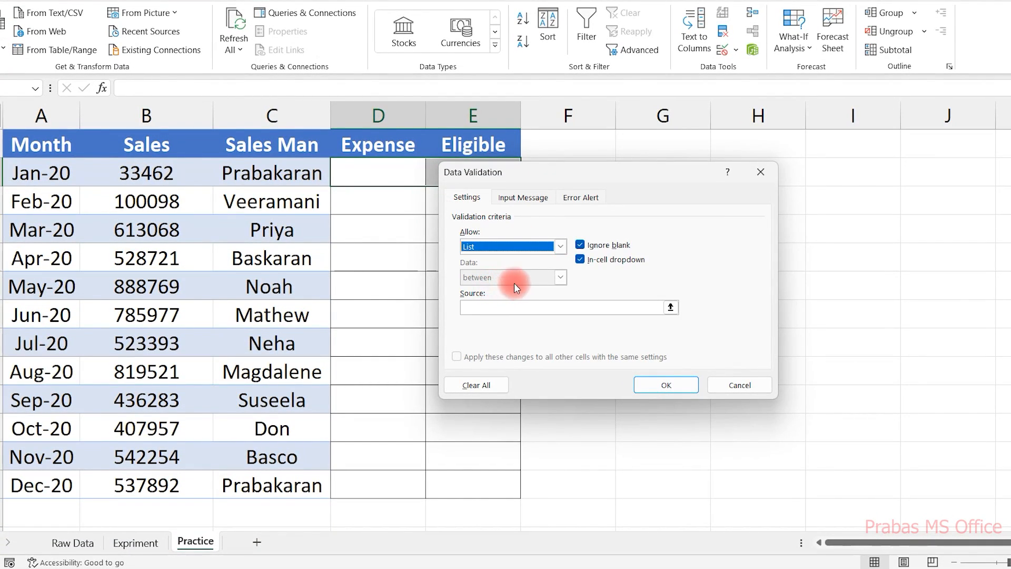
pyautogui.click(561, 247)
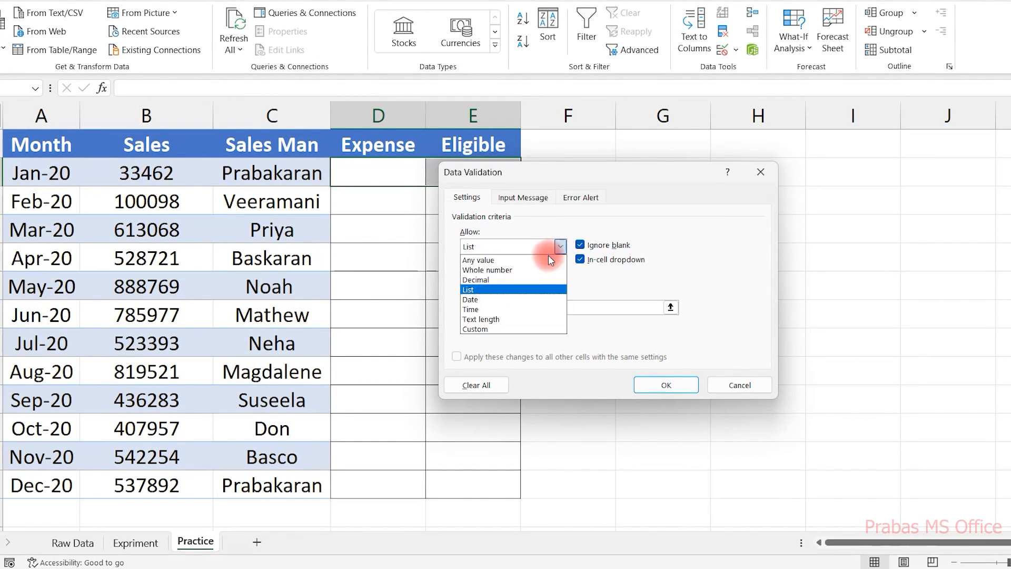
pyautogui.click(482, 327)
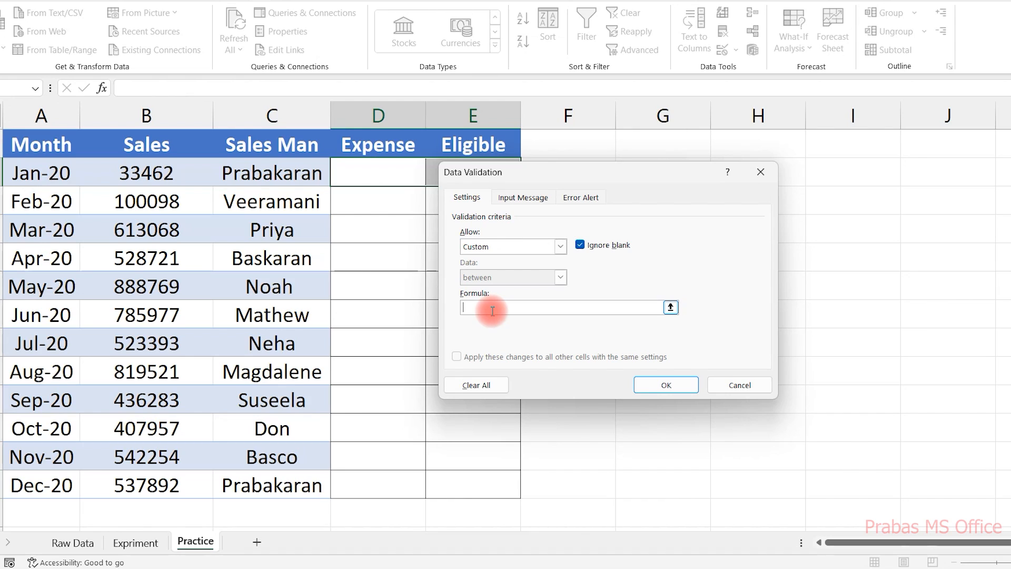
# Enter the custom validation formula =if(count(D1:E1)=2,1,0), referencing the Expense and Eligible header cells.
pyautogui.write('=i')
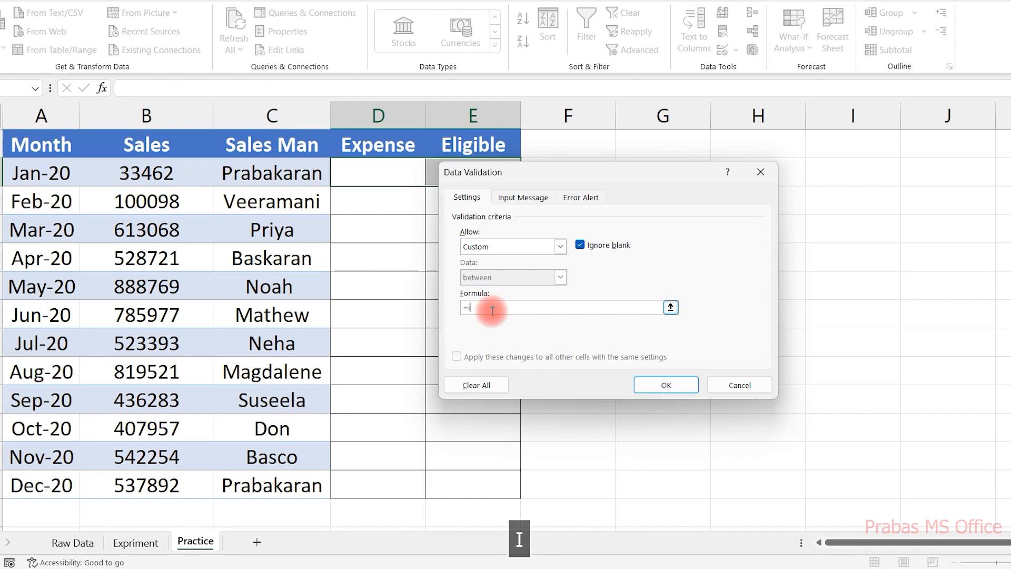
pyautogui.write('f(')
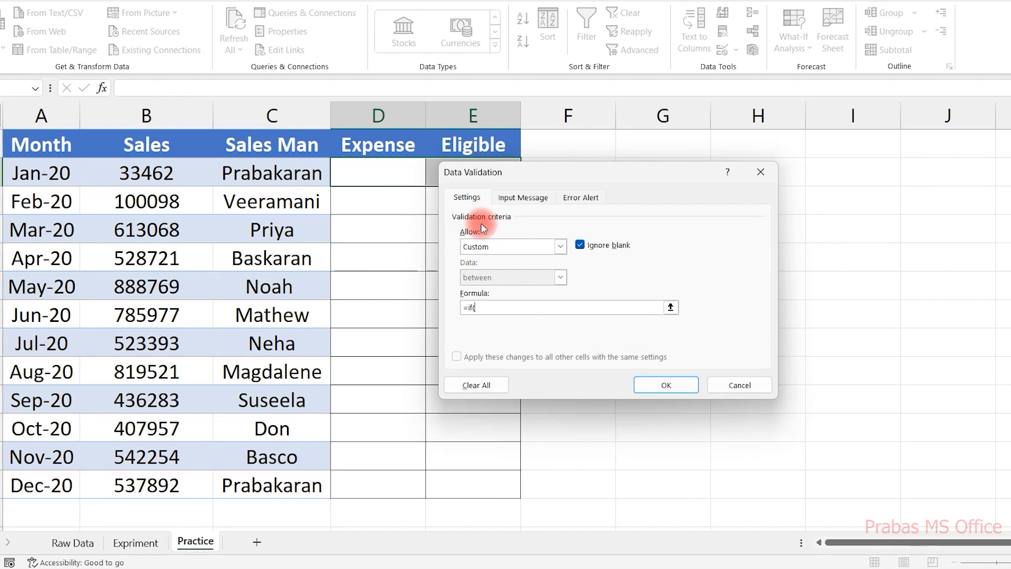
pyautogui.write('c')
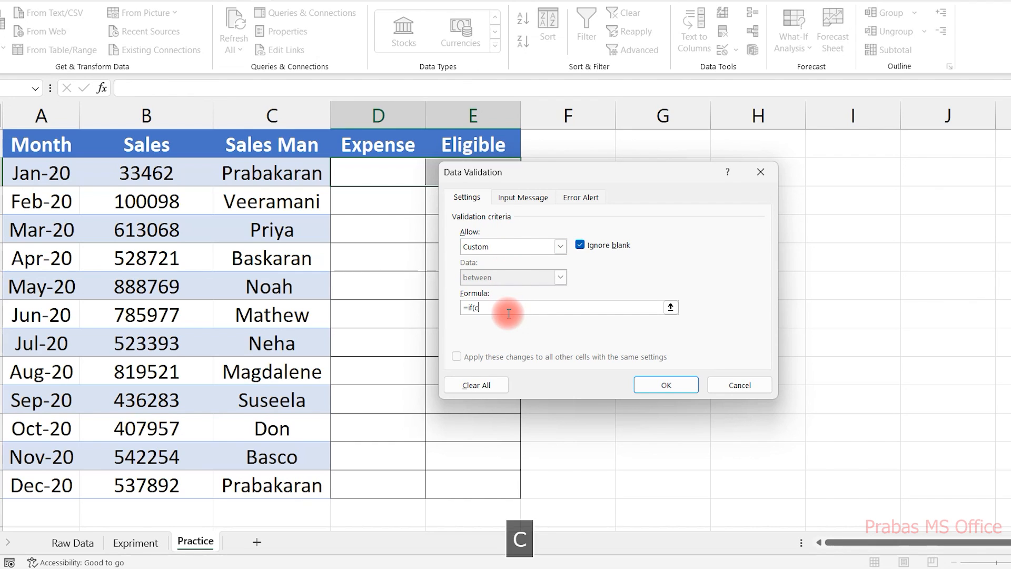
pyautogui.write('ount(')
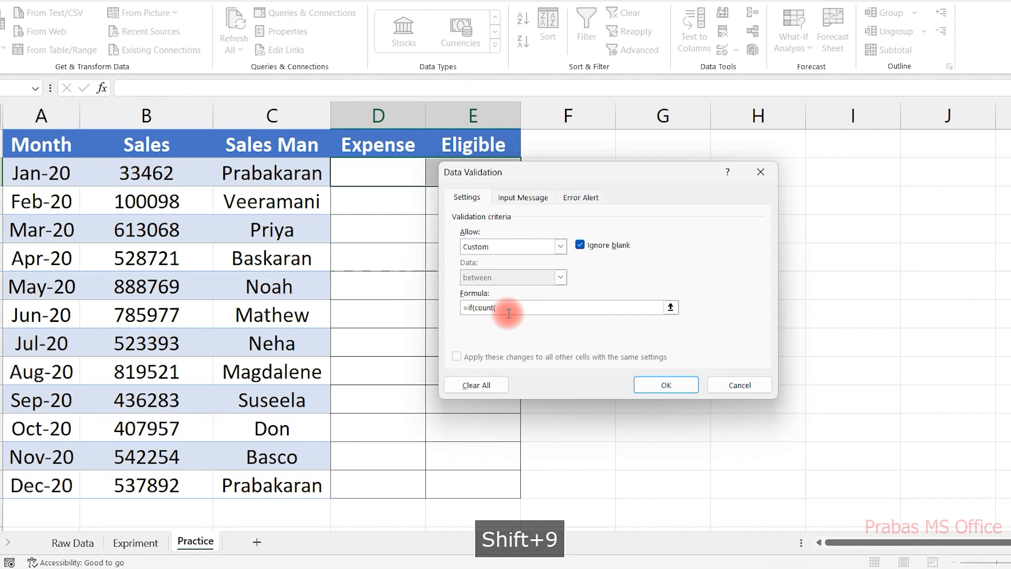
pyautogui.moveTo(406, 149); pyautogui.dragTo(458, 156)
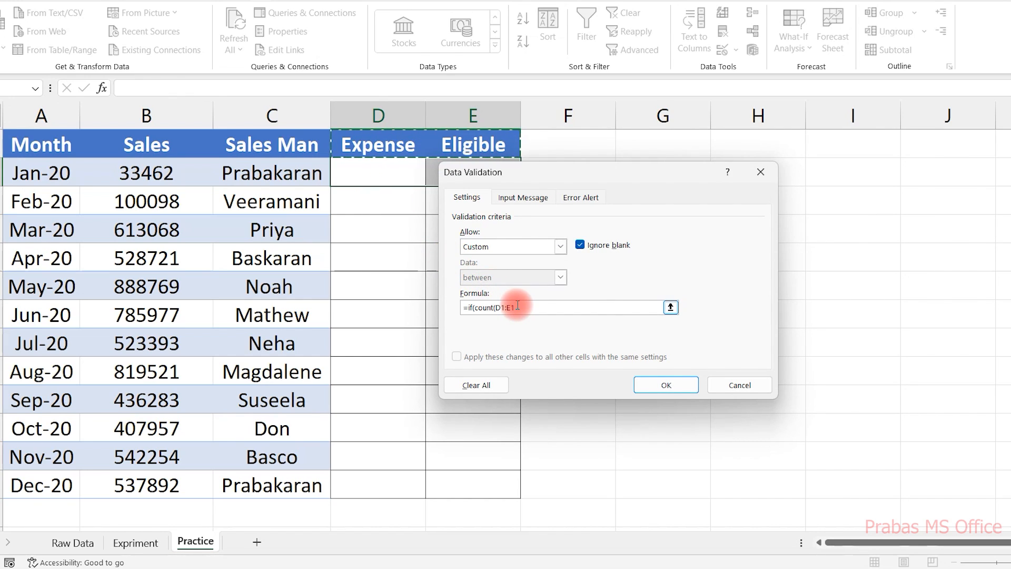
pyautogui.write(')')
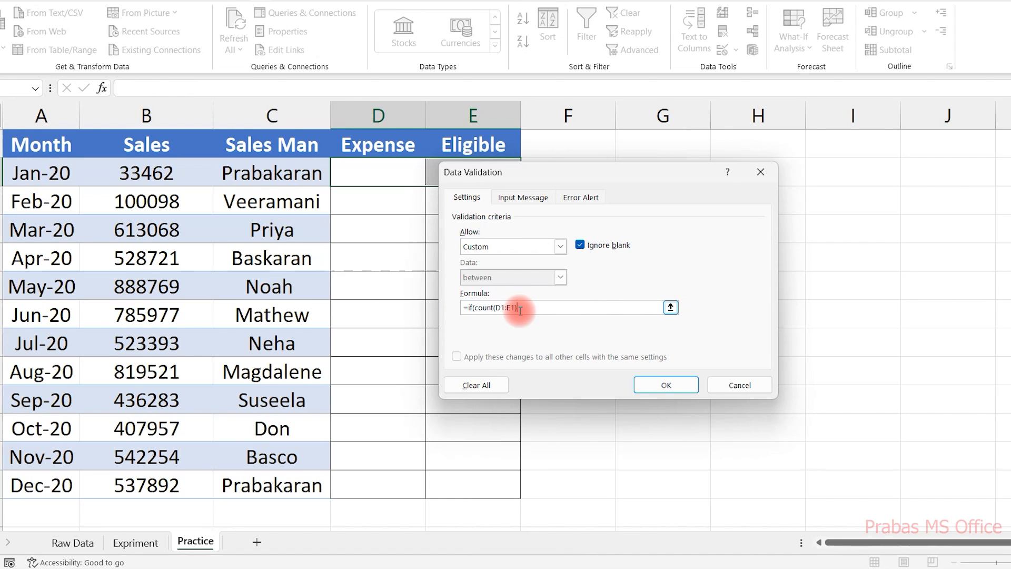
pyautogui.write('=2')
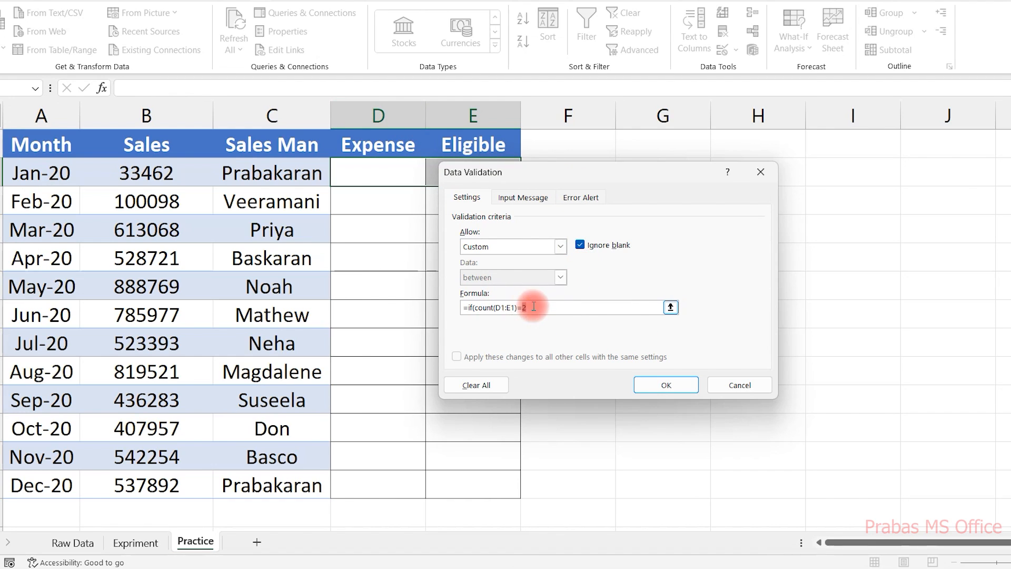
pyautogui.write(',')
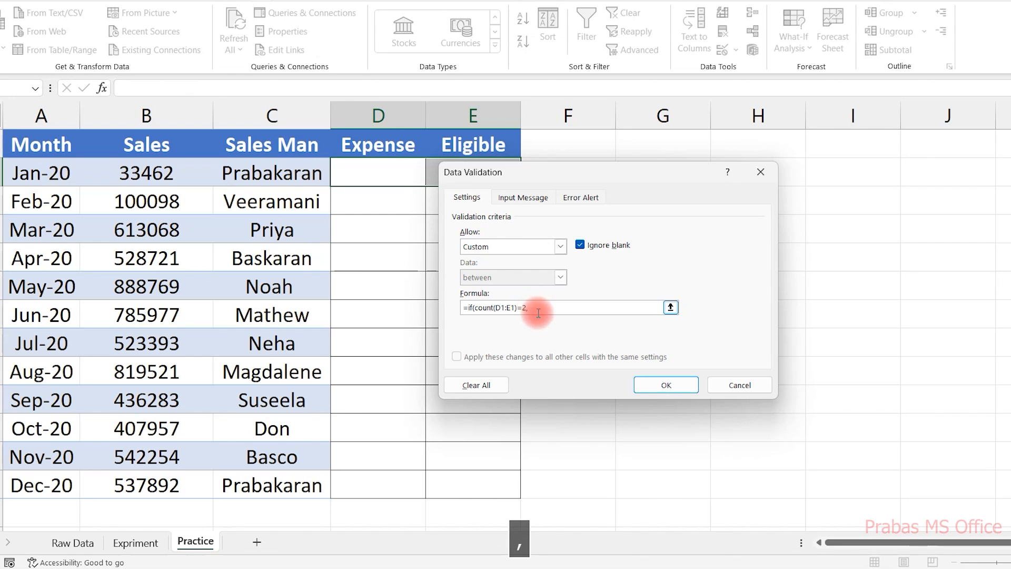
pyautogui.write('1,0')
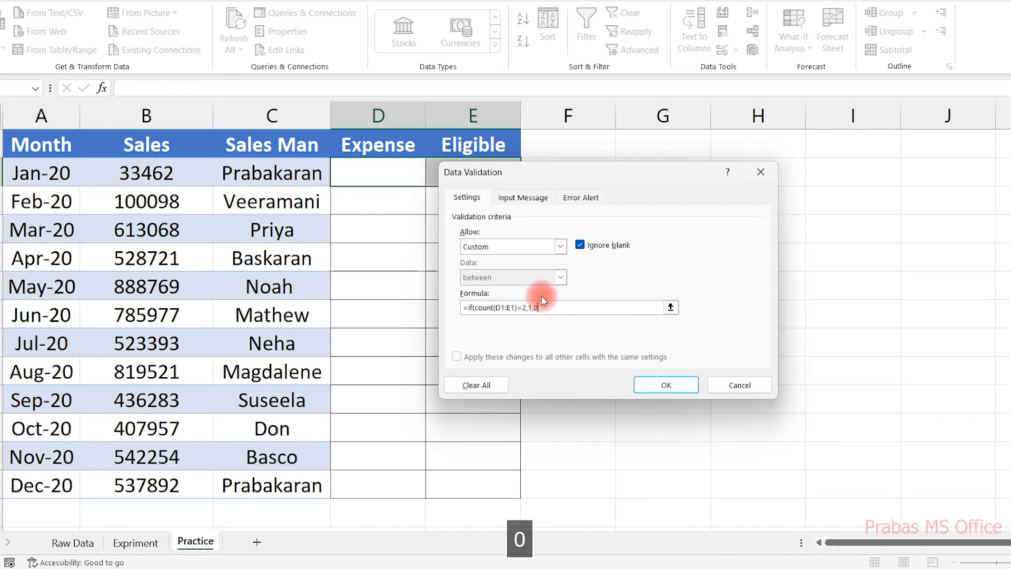
pyautogui.write(')')
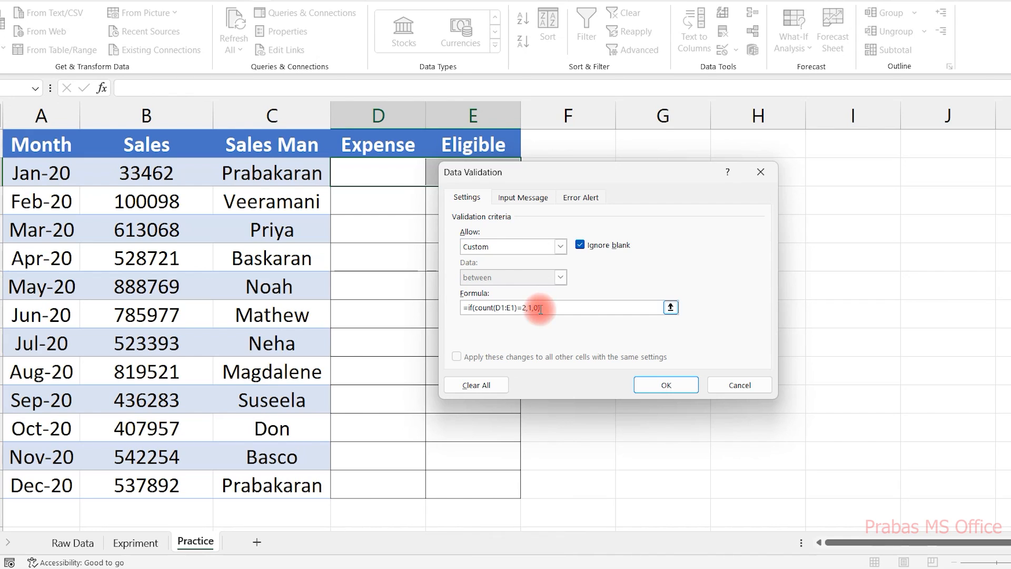
pyautogui.click(545, 308)
pyautogui.moveTo(546, 309); pyautogui.dragTo(446, 308)
pyautogui.click(478, 309)
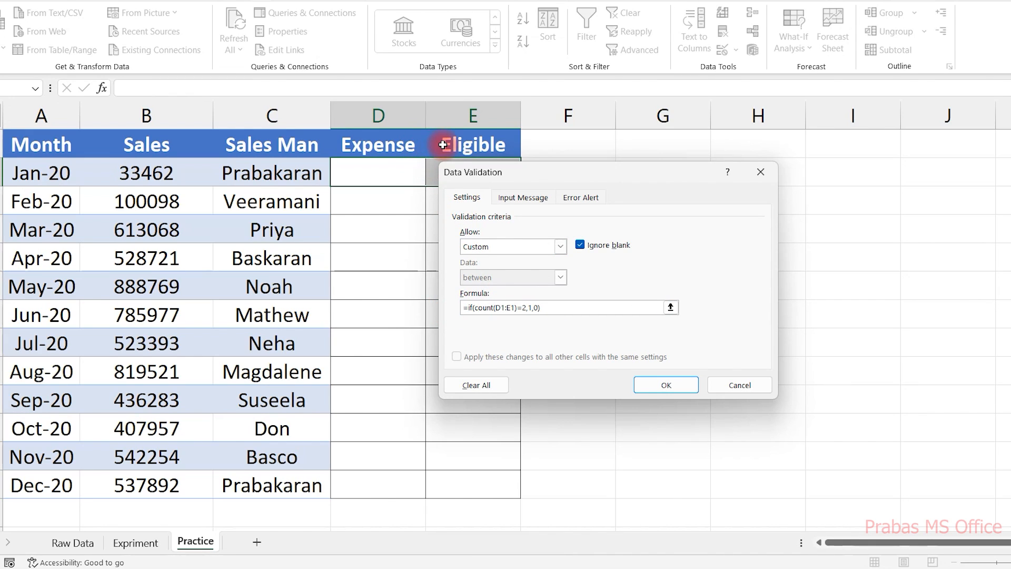
pyautogui.click(467, 252)
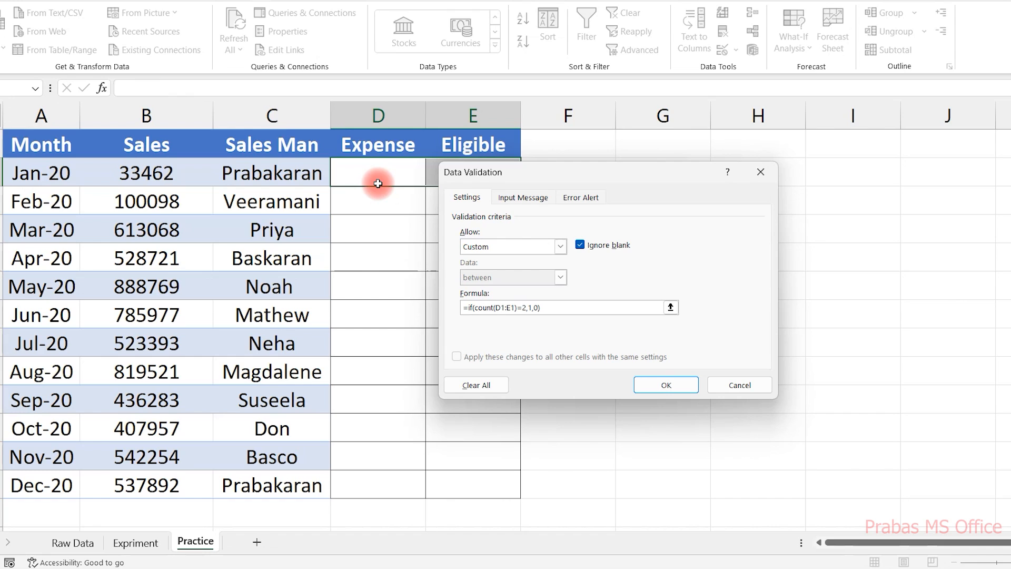
# Make the column references absolute in the validation formula, giving =if(count($D1:$E1)=2,1,0), and apply the rule to D2:E2.
pyautogui.click(477, 308)
pyautogui.moveTo(509, 173); pyautogui.dragTo(538, 173)
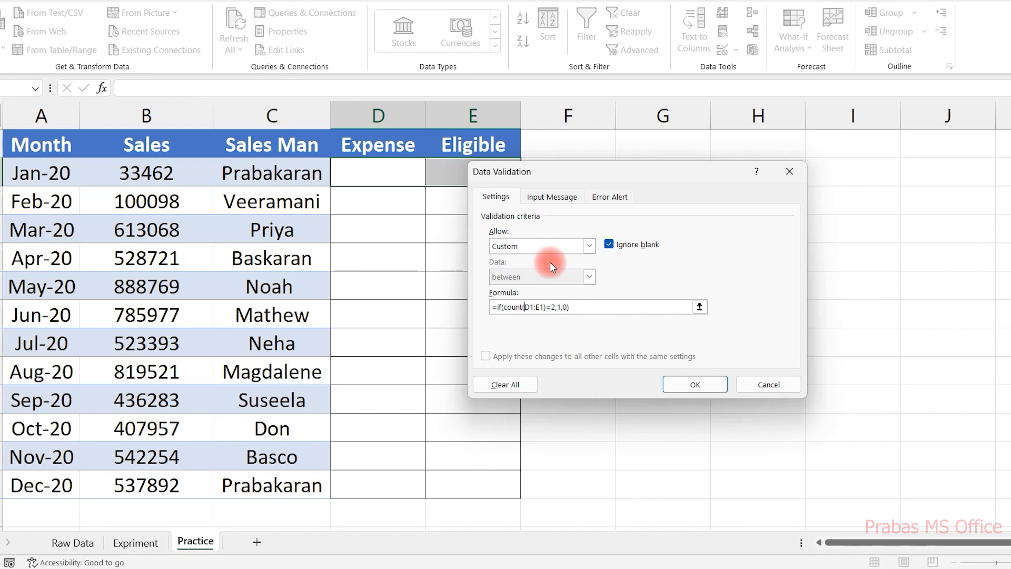
pyautogui.write('$')
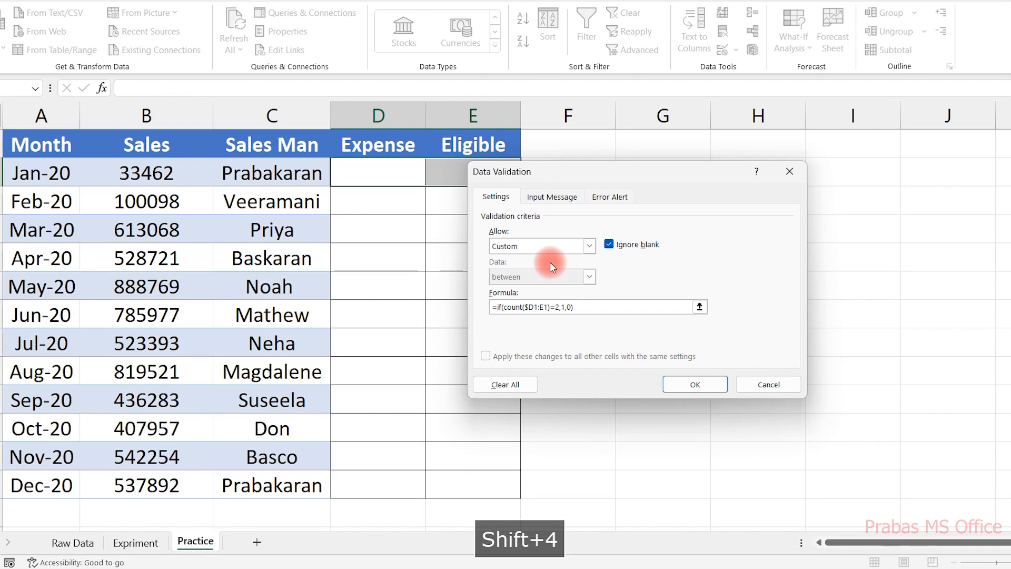
pyautogui.click(540, 306)
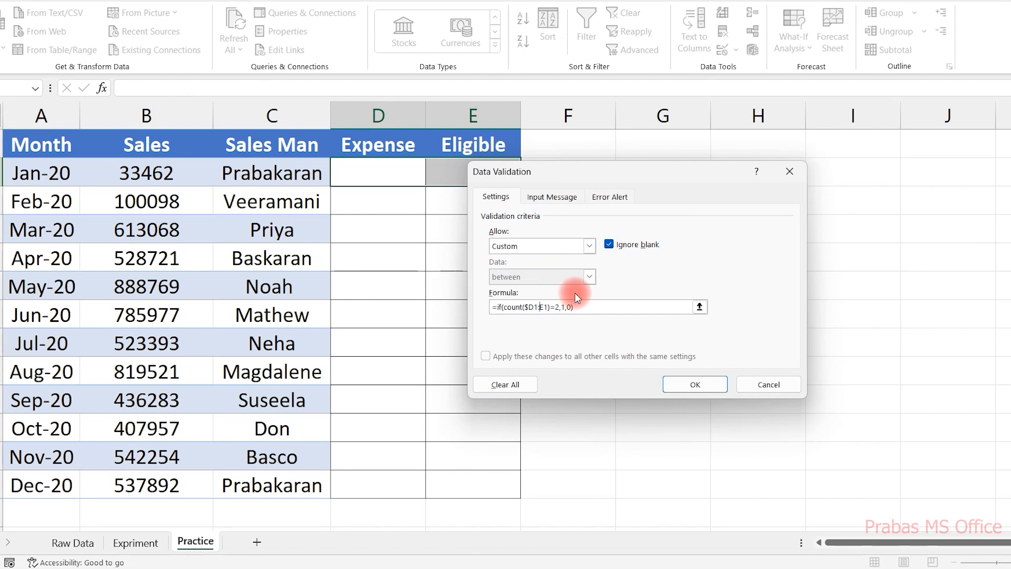
pyautogui.write('$')
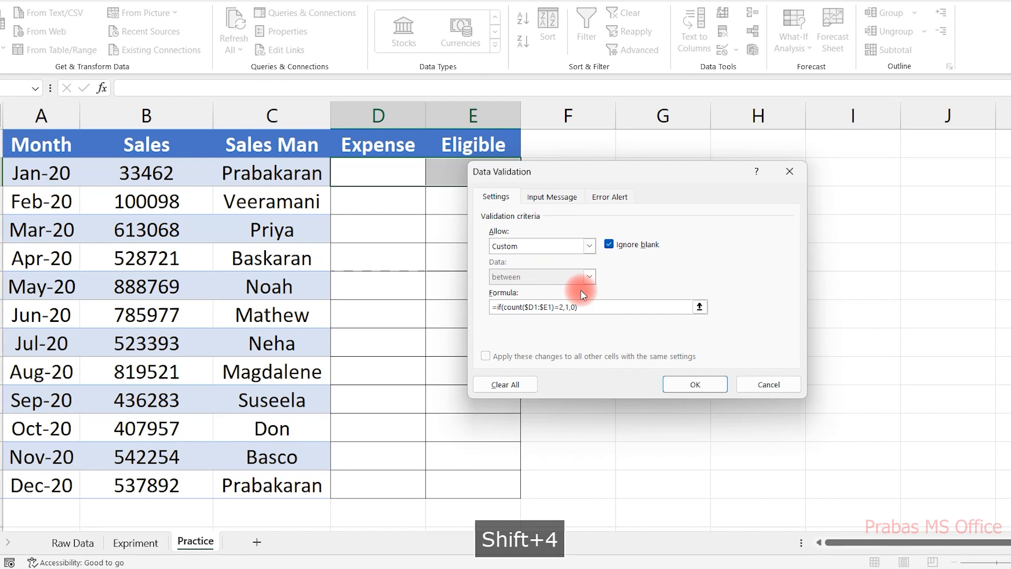
pyautogui.click(531, 307)
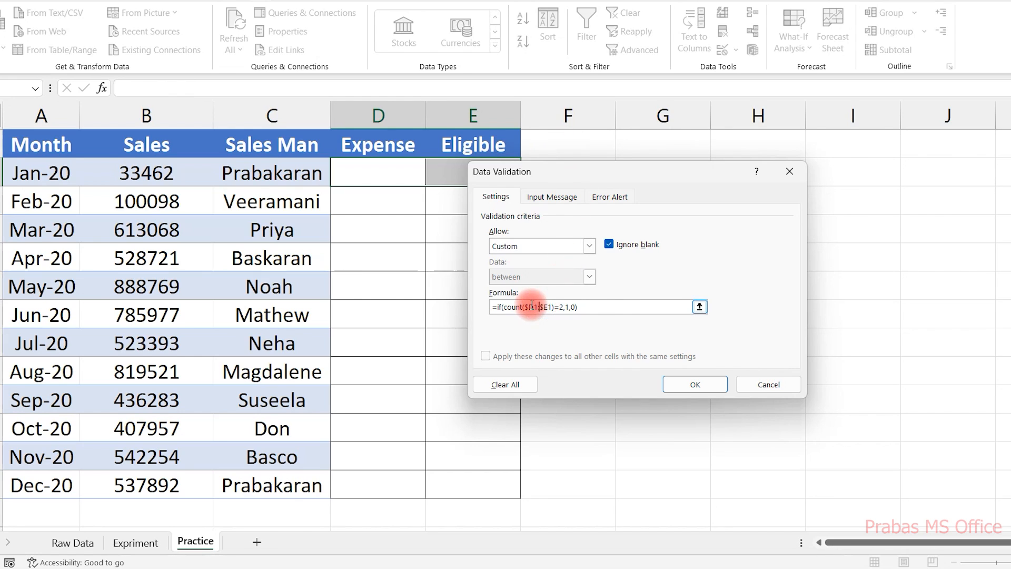
pyautogui.moveTo(591, 303); pyautogui.dragTo(481, 303)
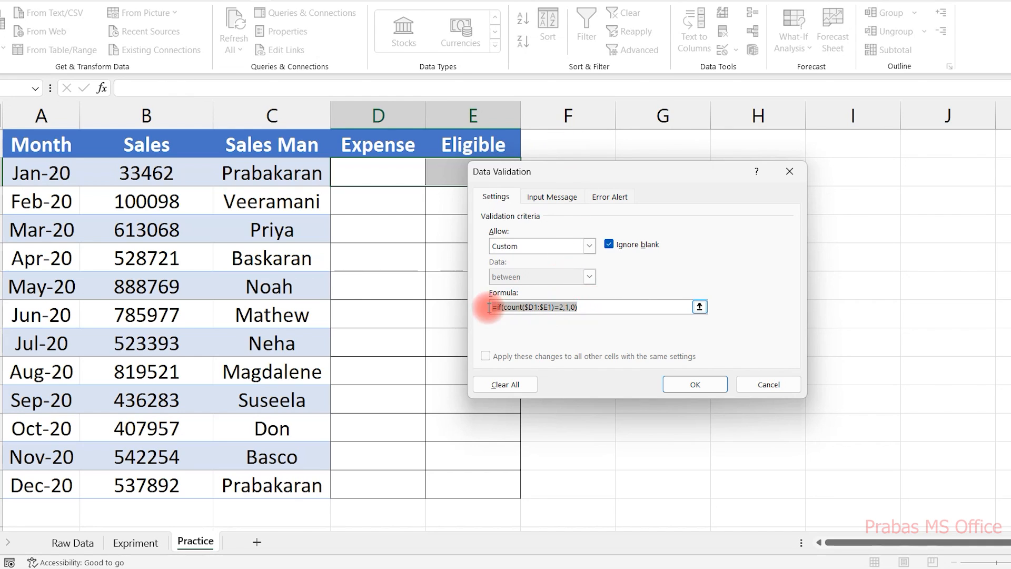
pyautogui.click(687, 384)
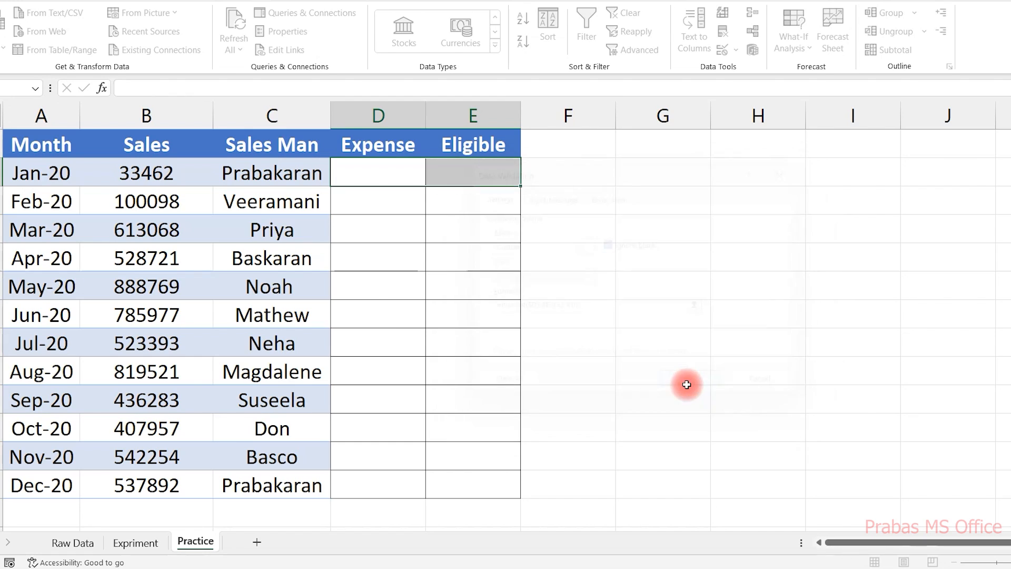
# Copy the validated cells D2:E2 down through the remaining Expense and Eligible rows, D3:E13.
pyautogui.moveTo(397, 181); pyautogui.dragTo(463, 478)
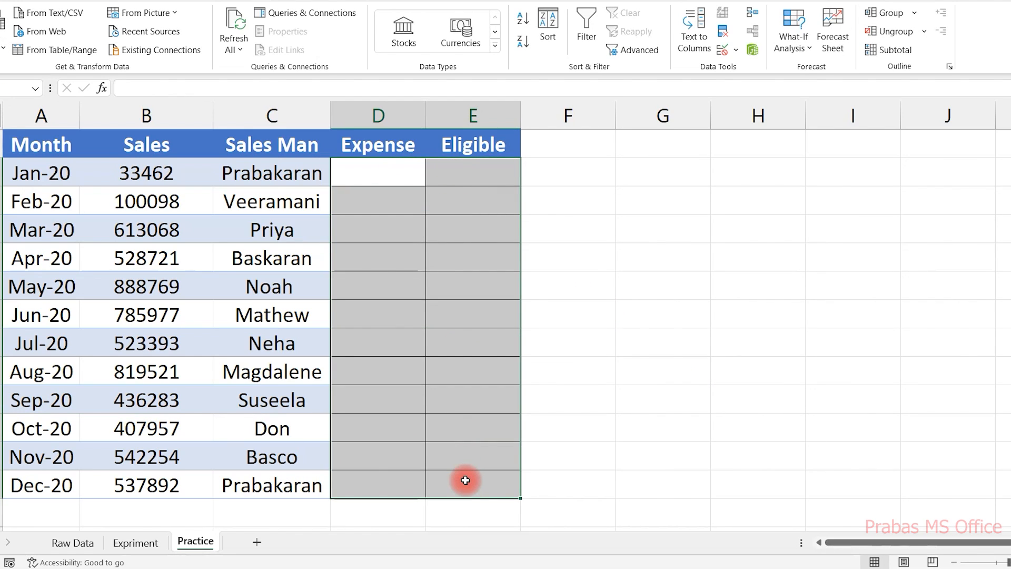
pyautogui.hotkey('ctrl', 'd')
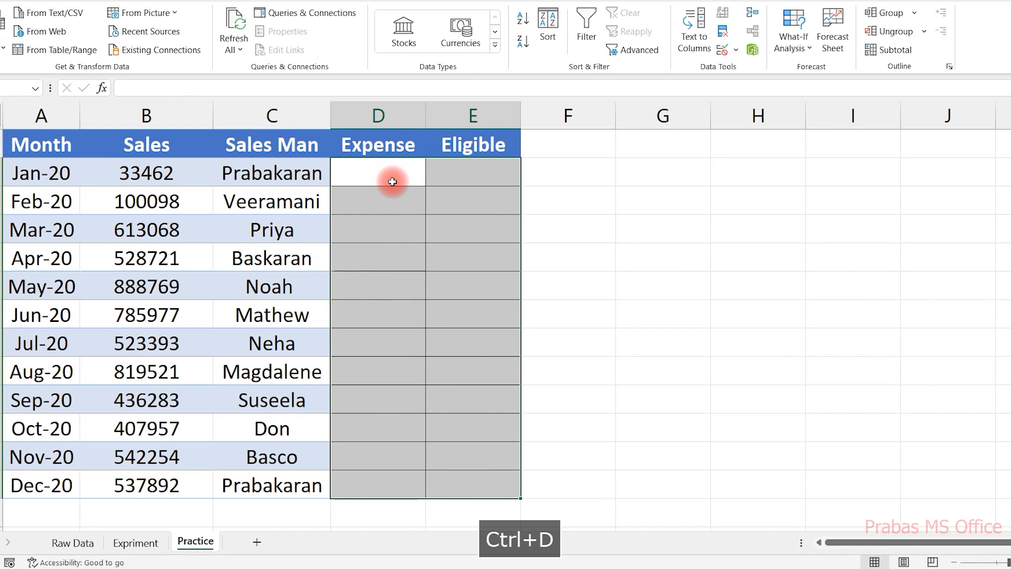
pyautogui.moveTo(393, 179); pyautogui.dragTo(451, 171)
pyautogui.hotkey('ctrl', 'c')
pyautogui.moveTo(382, 205); pyautogui.dragTo(449, 478)
pyautogui.hotkey('ctrl', 'v')
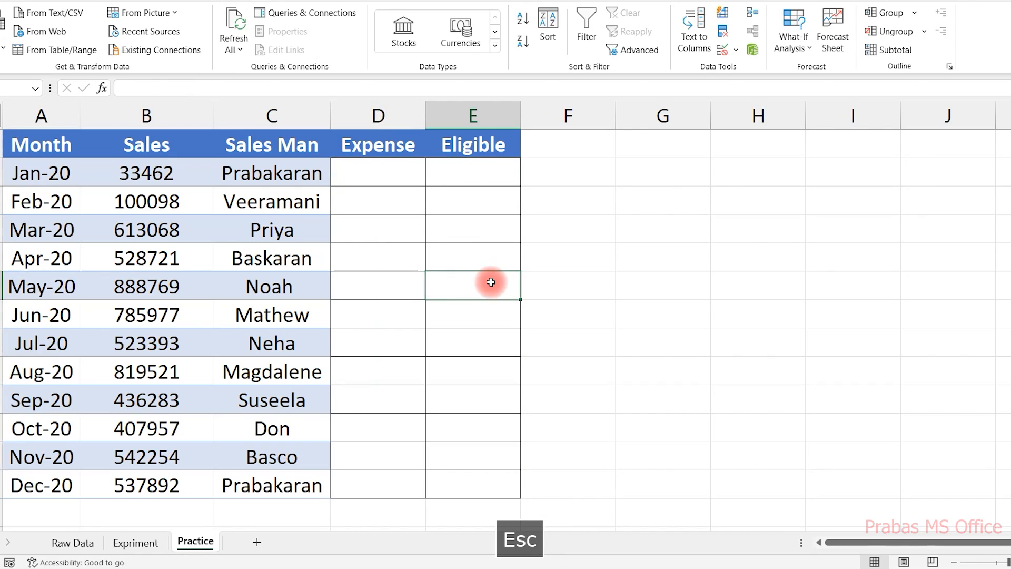
# Try to enter 75 as the Expense in D2 to test the validation, and discard the entry.
pyautogui.click(386, 172)
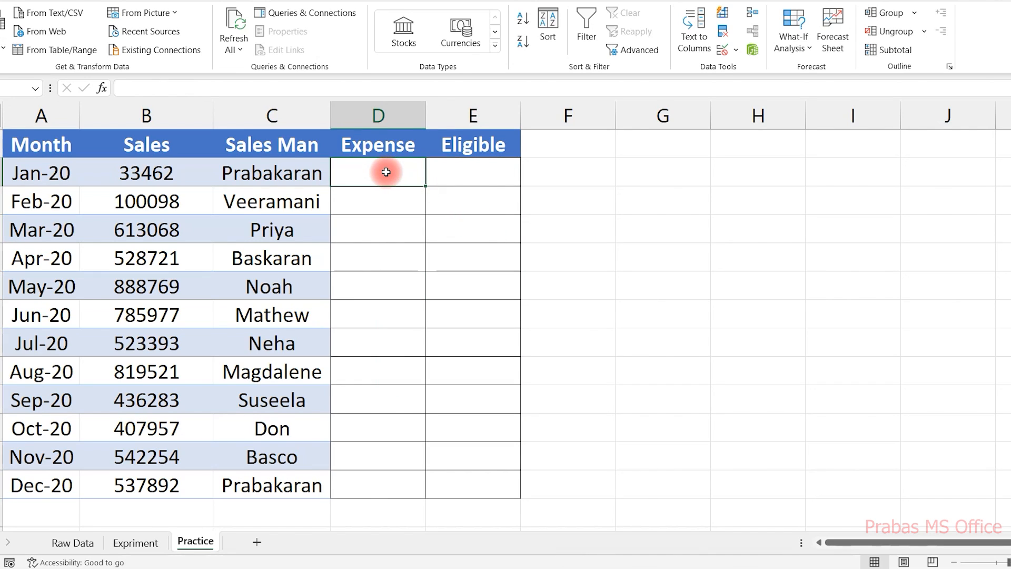
pyautogui.write('75')
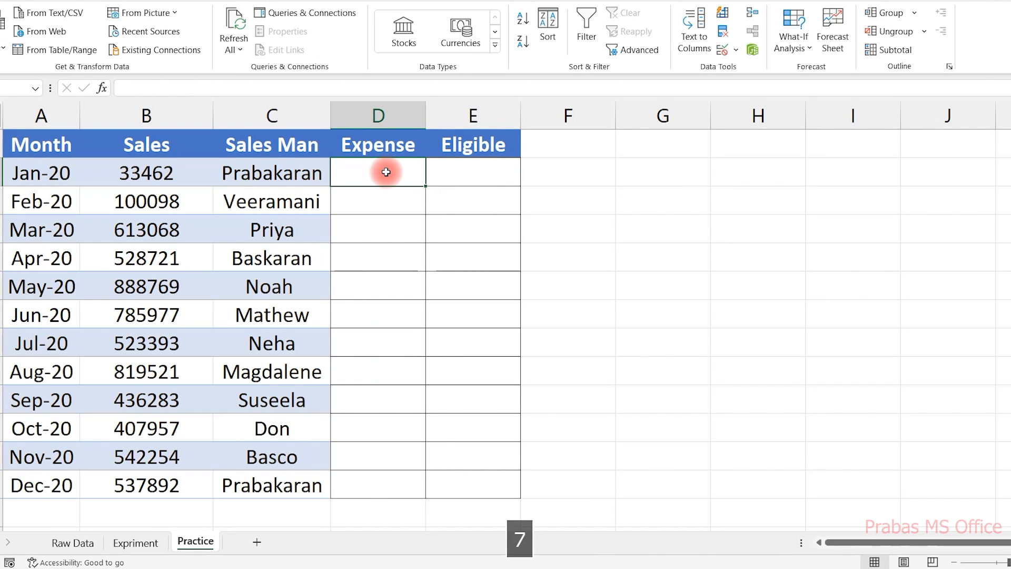
pyautogui.press('Tab')
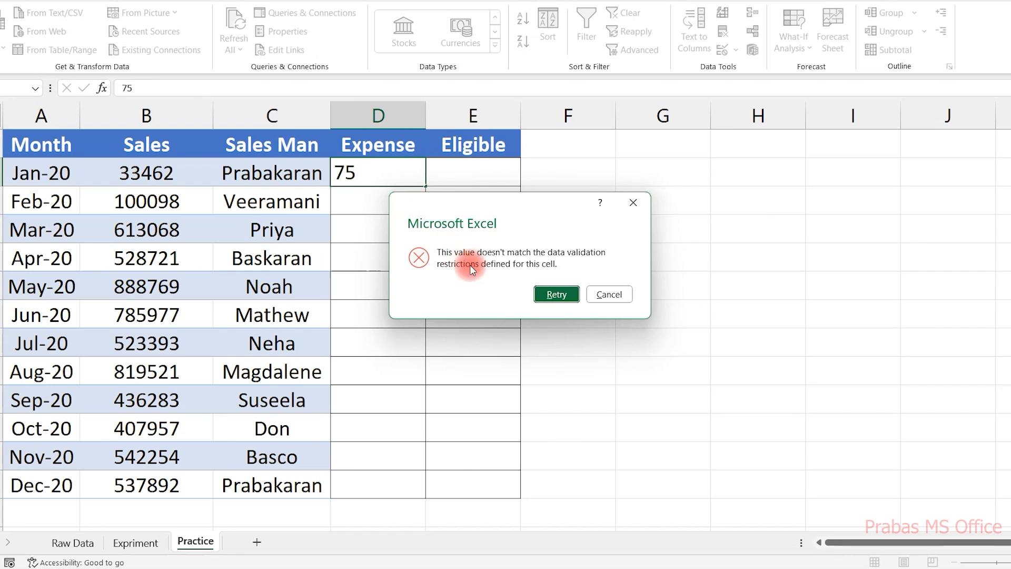
pyautogui.click(549, 295)
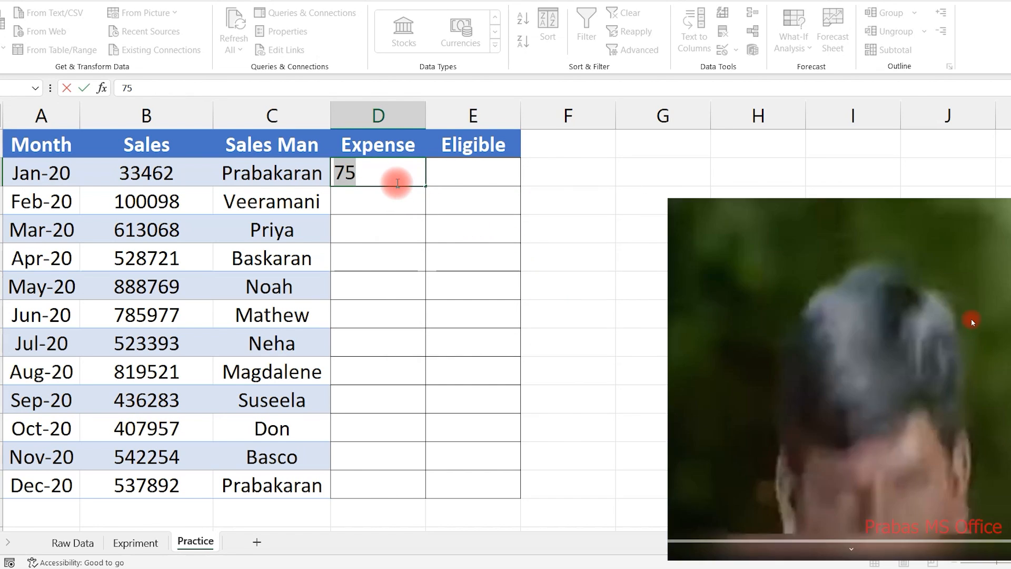
pyautogui.press('Escape')
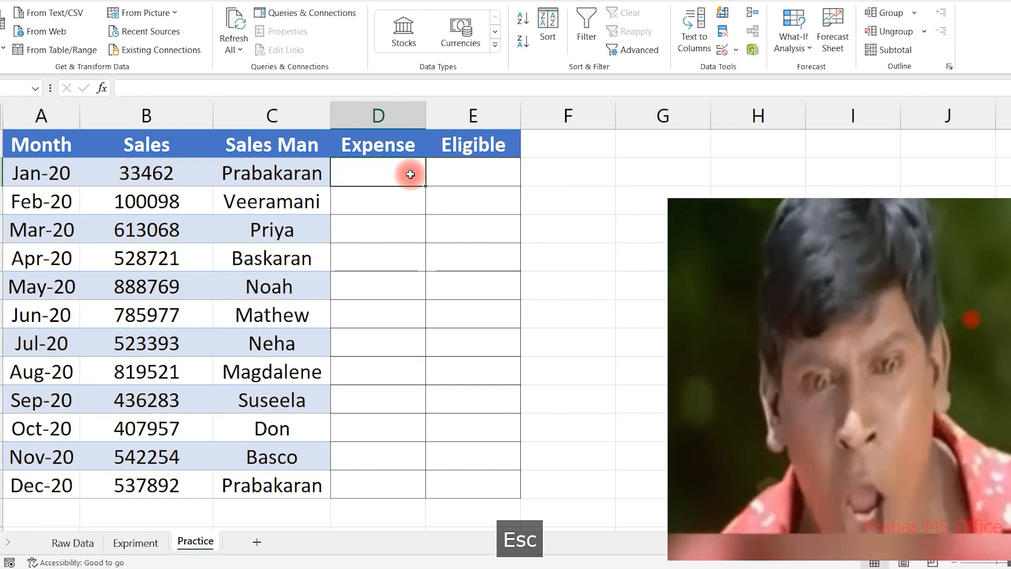
pyautogui.click(722, 52)
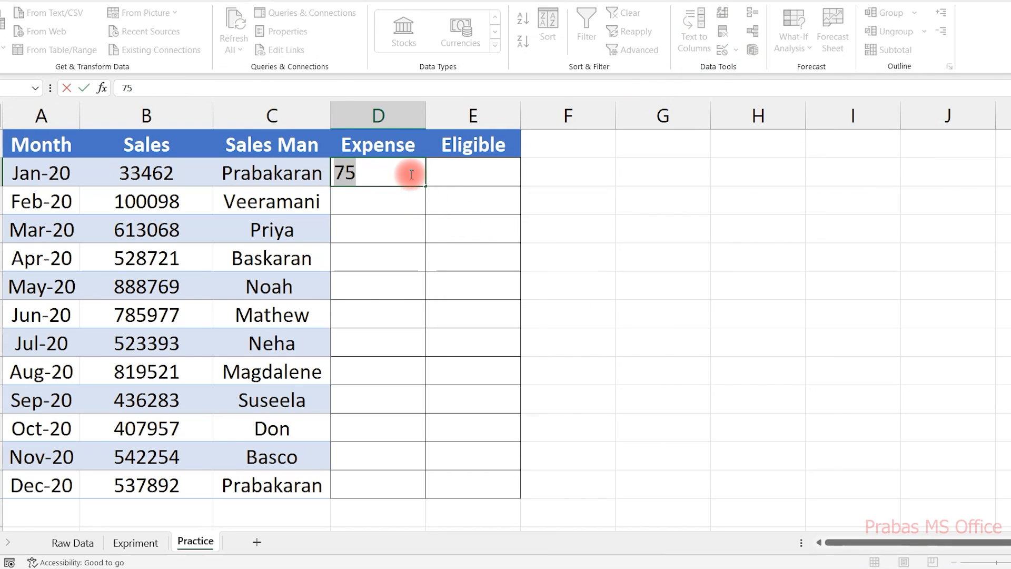
pyautogui.press('Escape')
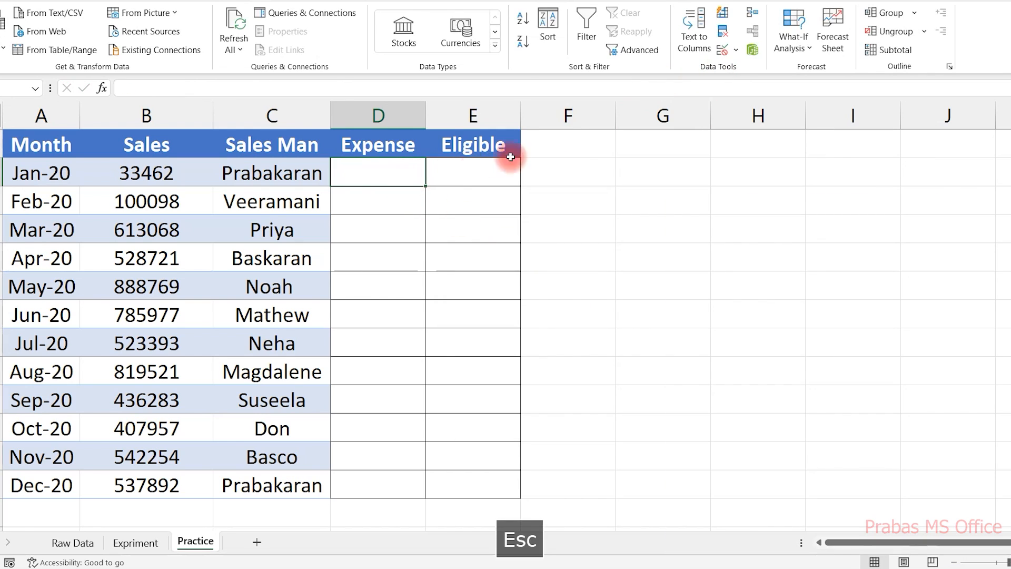
# Change the validation formula for D2 to =IF(COUNTA($D1:$E1)=2,1,0) and apply it to all other cells with the same settings.
pyautogui.click(722, 50)
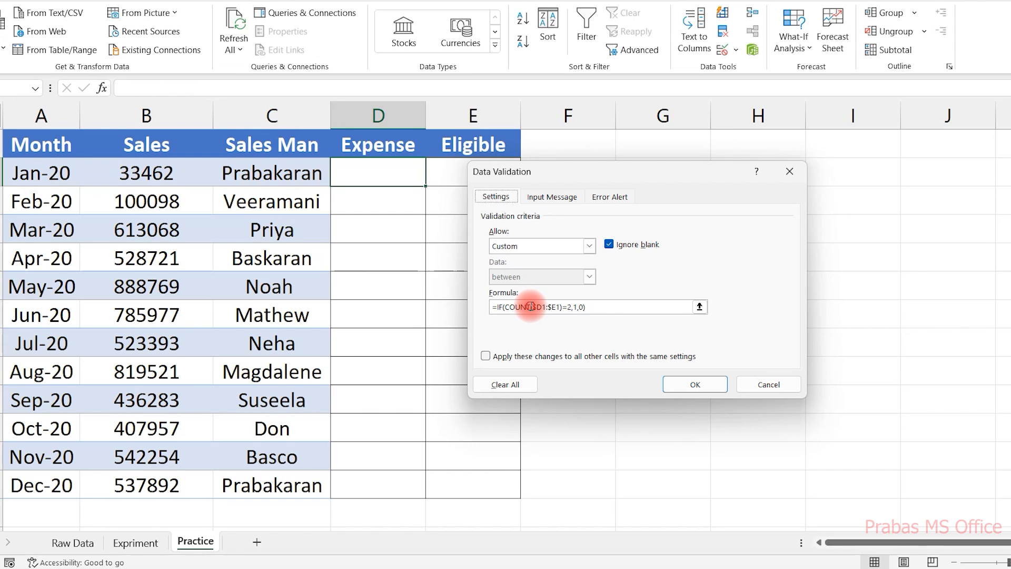
pyautogui.moveTo(531, 307); pyautogui.dragTo(544, 308)
pyautogui.write('A')
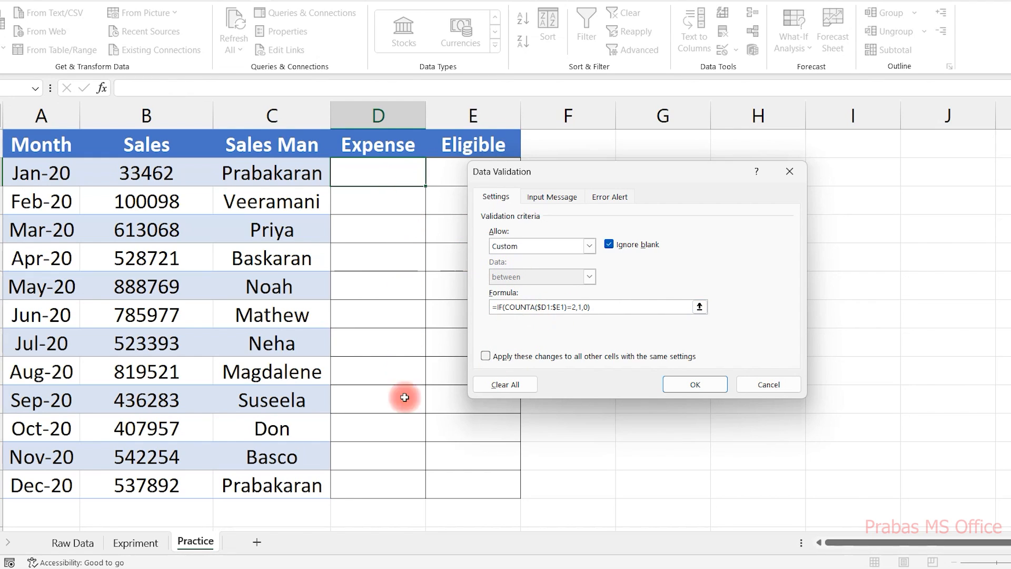
pyautogui.click(485, 356)
pyautogui.moveTo(517, 308); pyautogui.dragTo(537, 308)
pyautogui.click(680, 388)
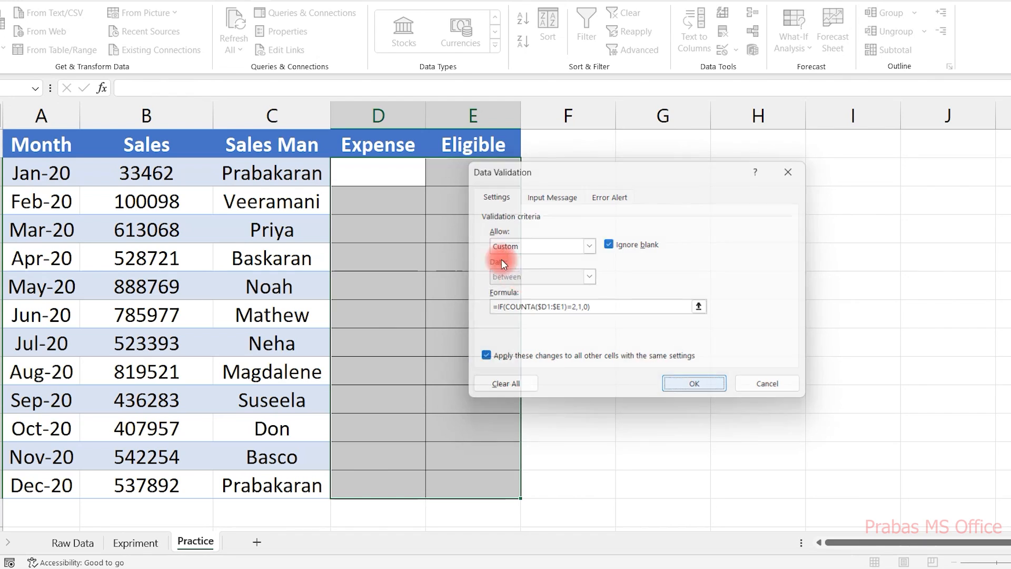
# Enter 75 as the Expense in D2 and No as the Eligible value in E2.
pyautogui.click(415, 177)
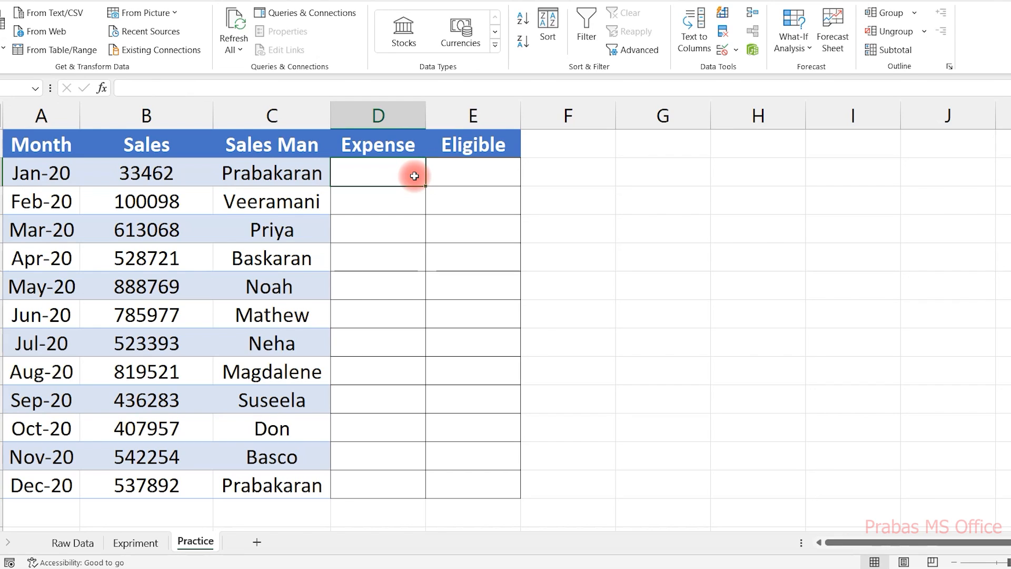
pyautogui.write('75')
pyautogui.press('Tab')
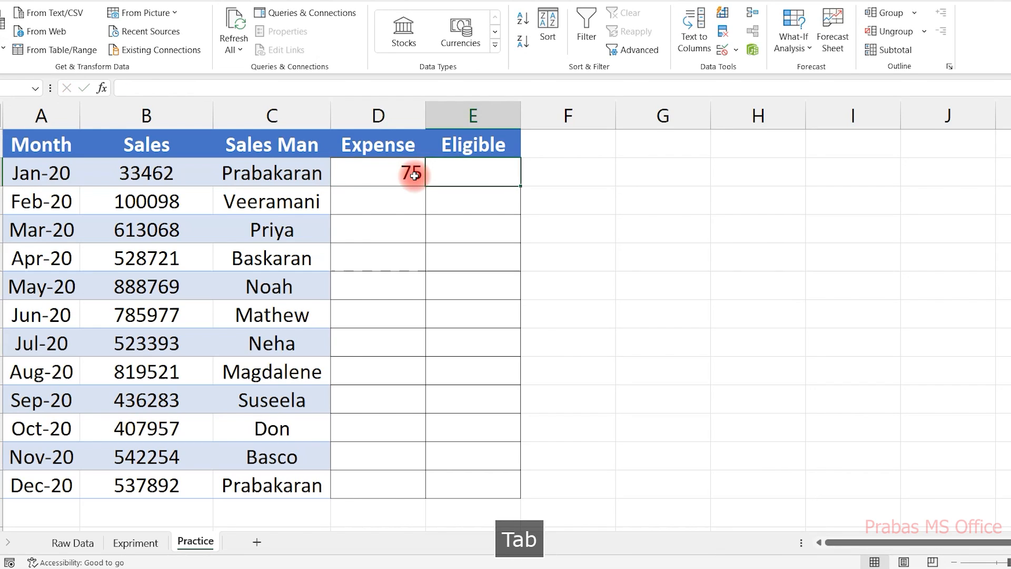
pyautogui.write('No')
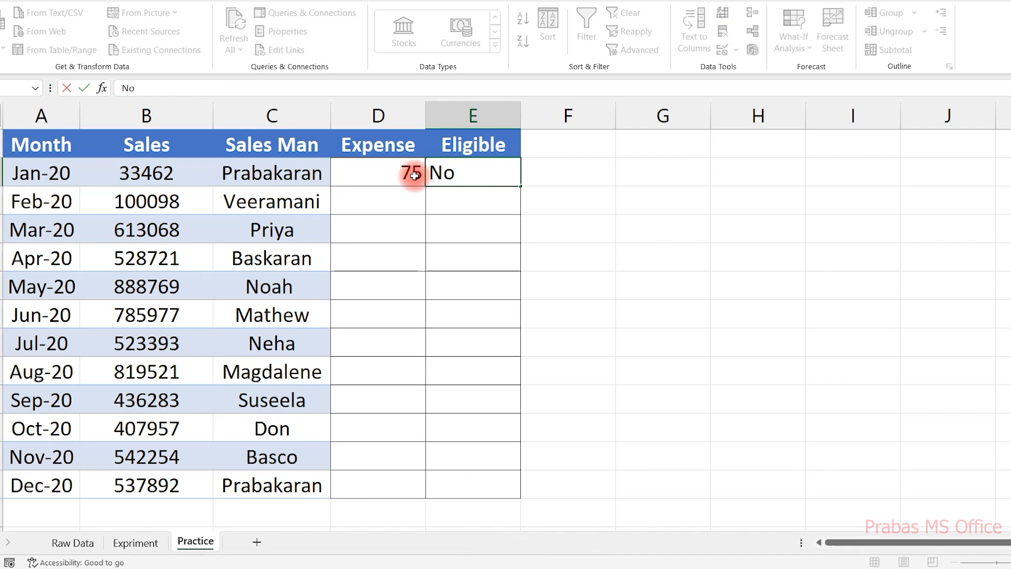
pyautogui.press('Return')
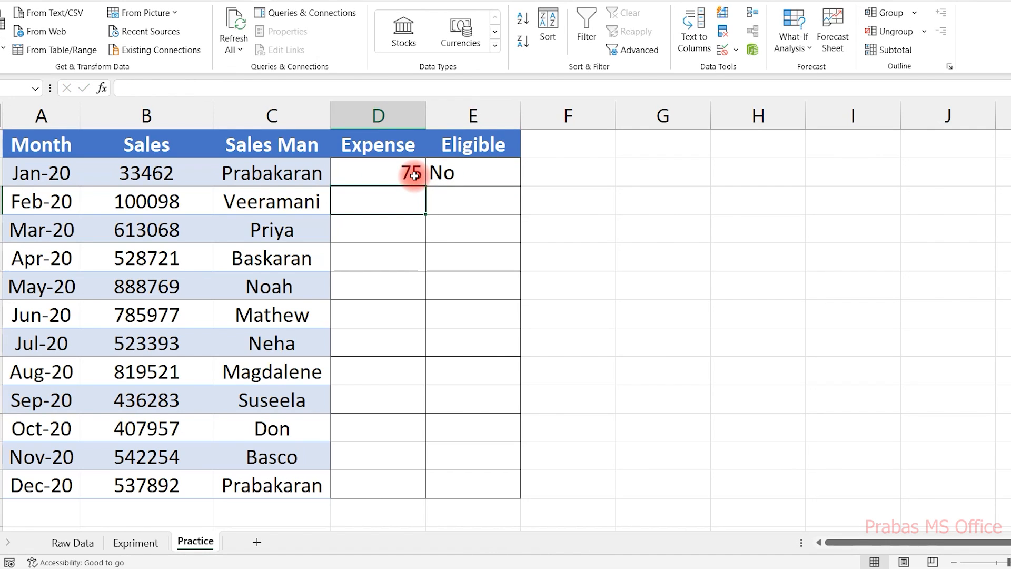
# Fill the Expense and Eligible values with 50 and No for Feb-20, and 25 and Yes for Mar-20.
pyautogui.write('50')
pyautogui.press('Tab')
pyautogui.write('N')
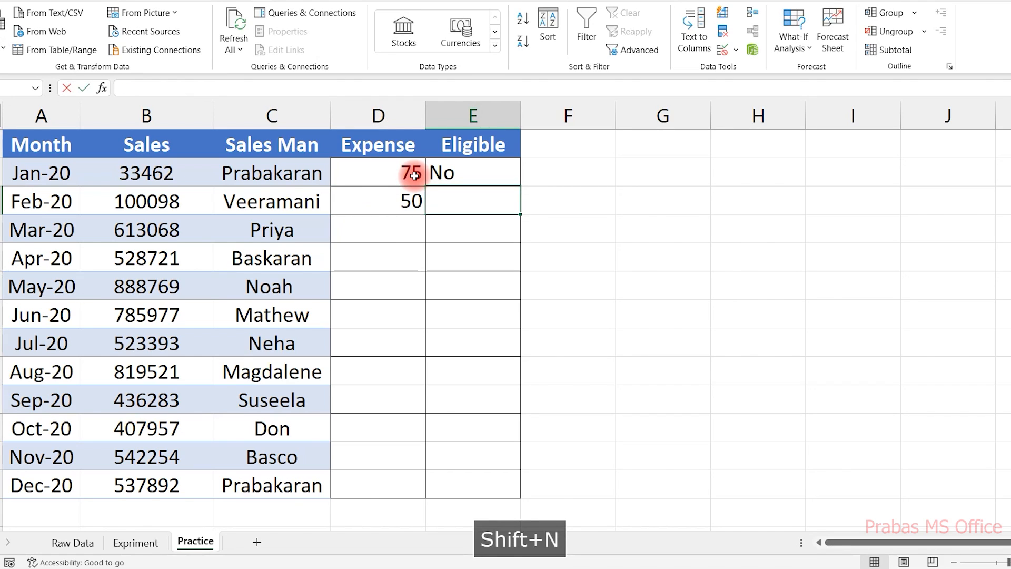
pyautogui.write('o')
pyautogui.press('Return')
pyautogui.write('25')
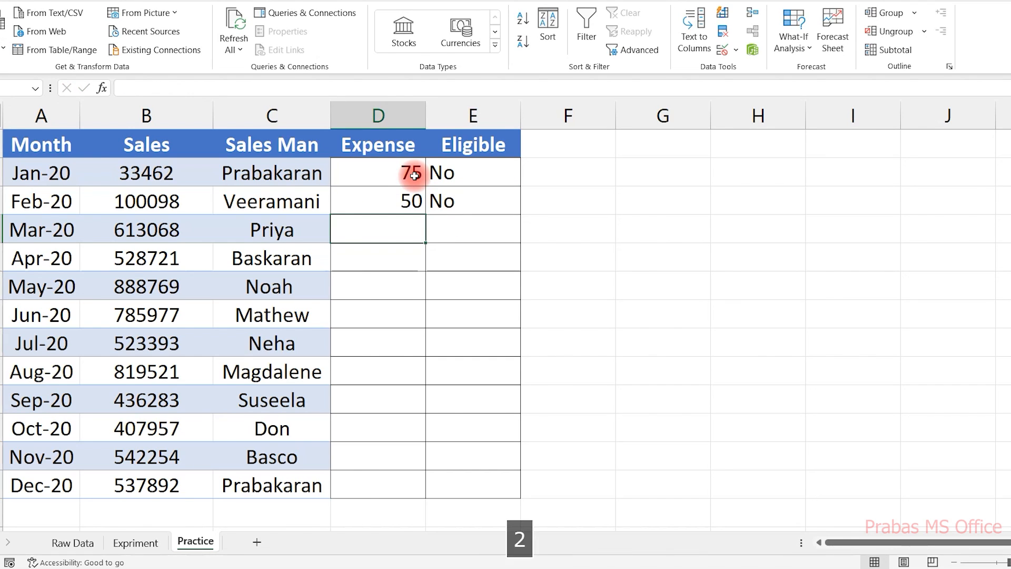
pyautogui.press('Tab')
pyautogui.write('Yes')
pyautogui.press('Return')
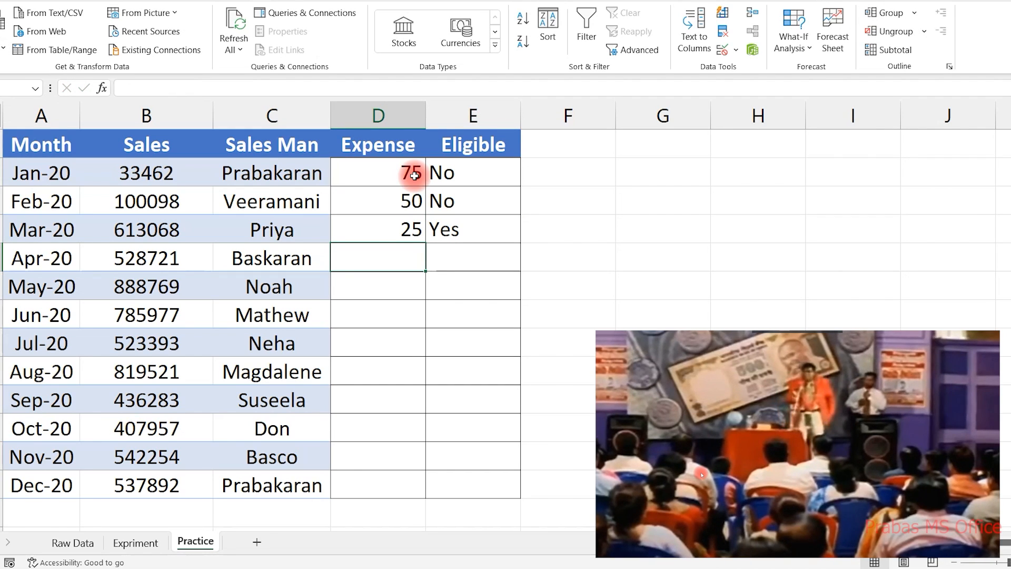
# Enter 65 as the Expense in D5, try 35 in D6 with E5 left blank, and undo the entries.
pyautogui.write('65')
pyautogui.press('Tab')
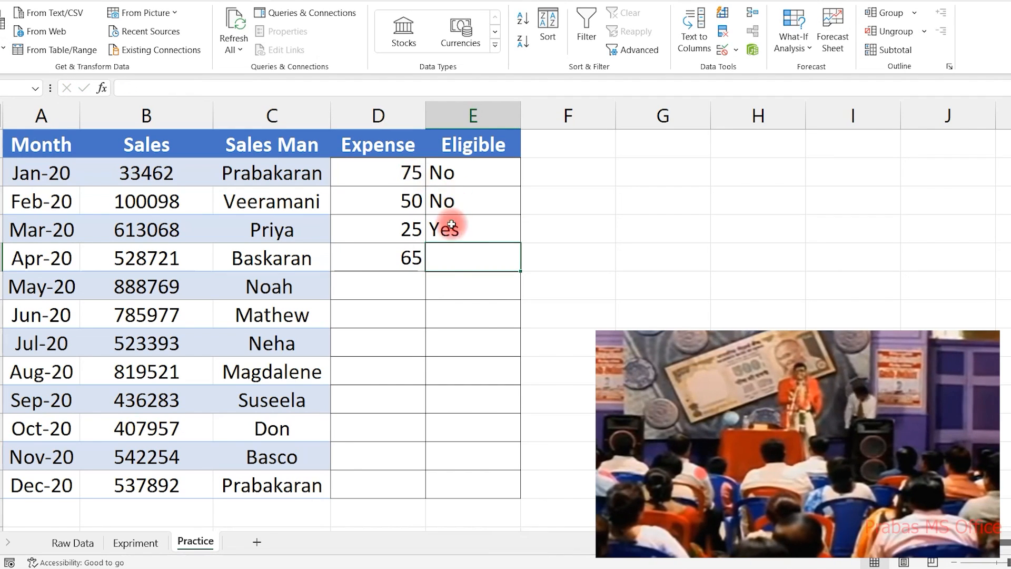
pyautogui.click(402, 287)
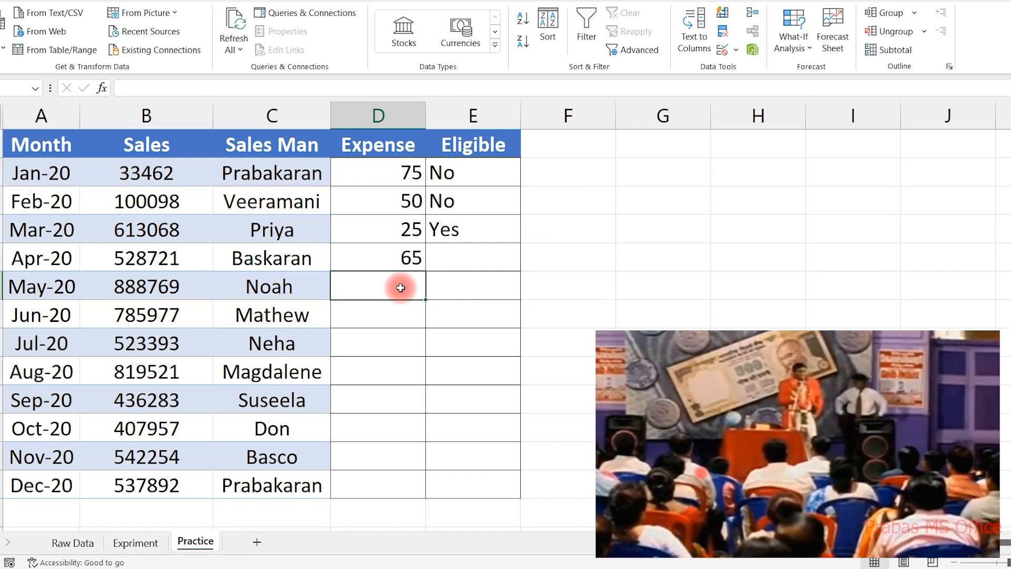
pyautogui.write('35')
pyautogui.press('Tab')
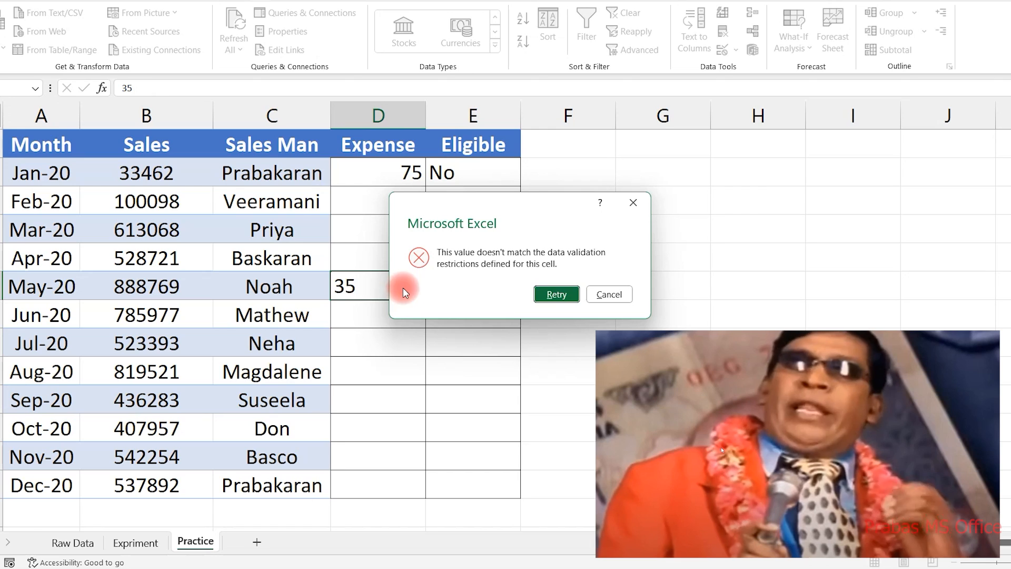
pyautogui.press('Escape')
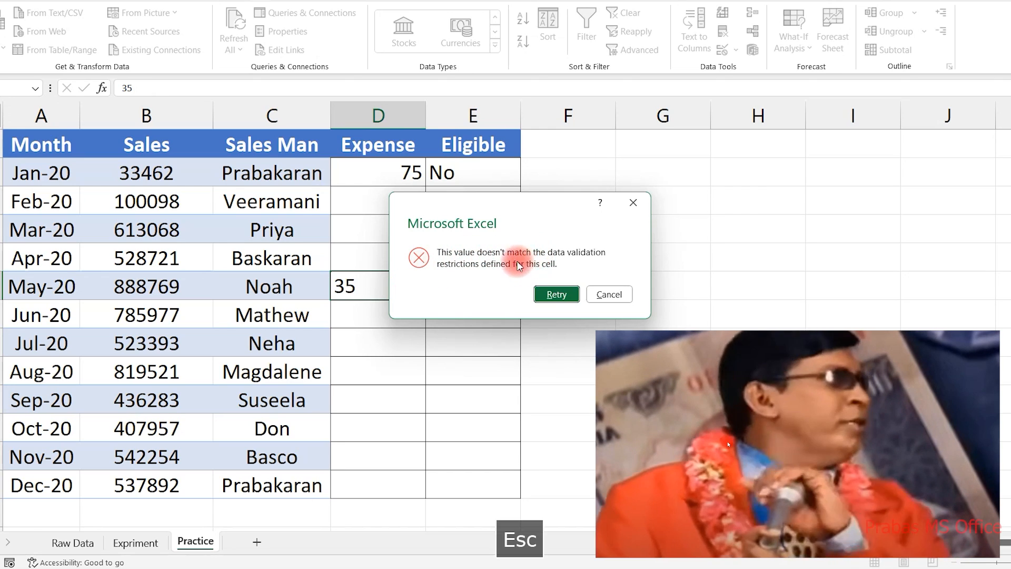
pyautogui.hotkey('ctrl', 'z')
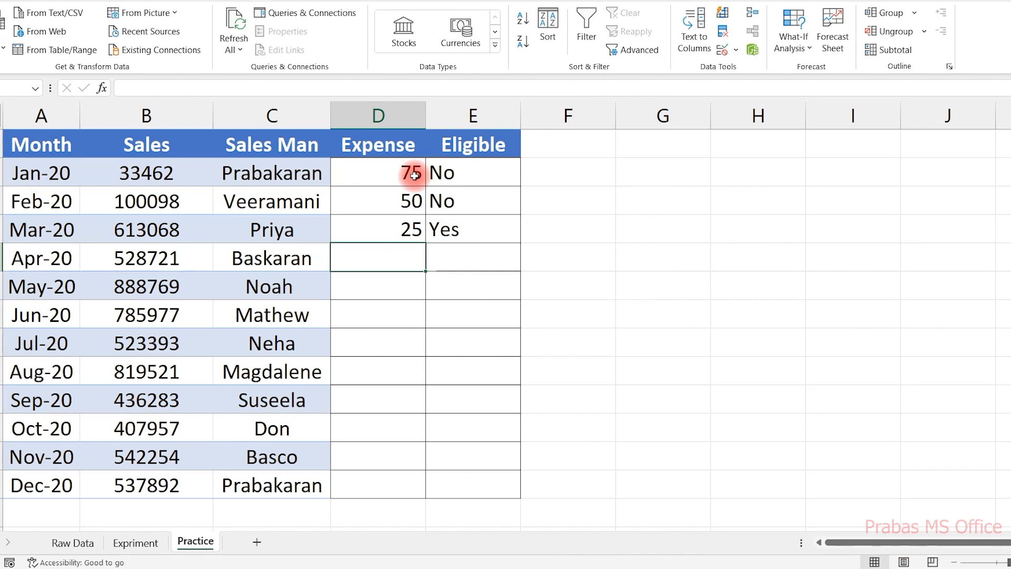
# Enter 65 as the Apr-20 Expense, leave its Eligible cell blank, and try to enter 35 as the May-20 Expense.
pyautogui.write('65')
pyautogui.press('Tab')
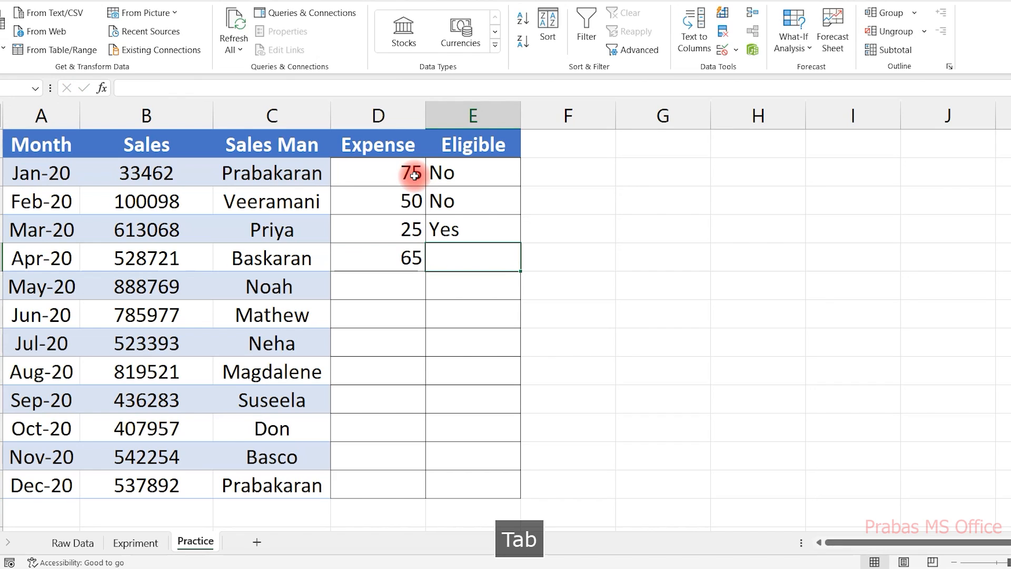
pyautogui.click(400, 286)
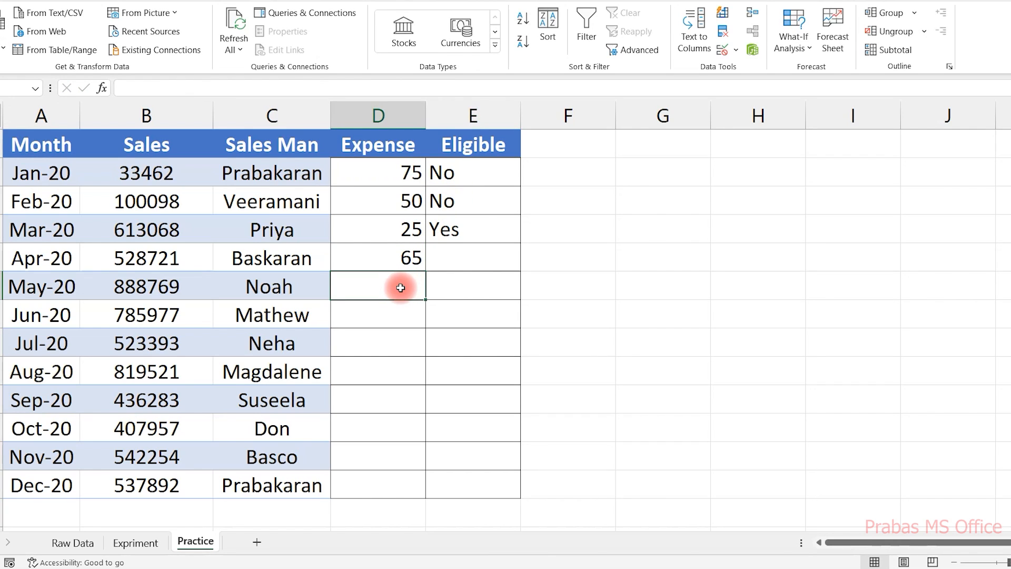
pyautogui.write('35')
pyautogui.press('Tab')
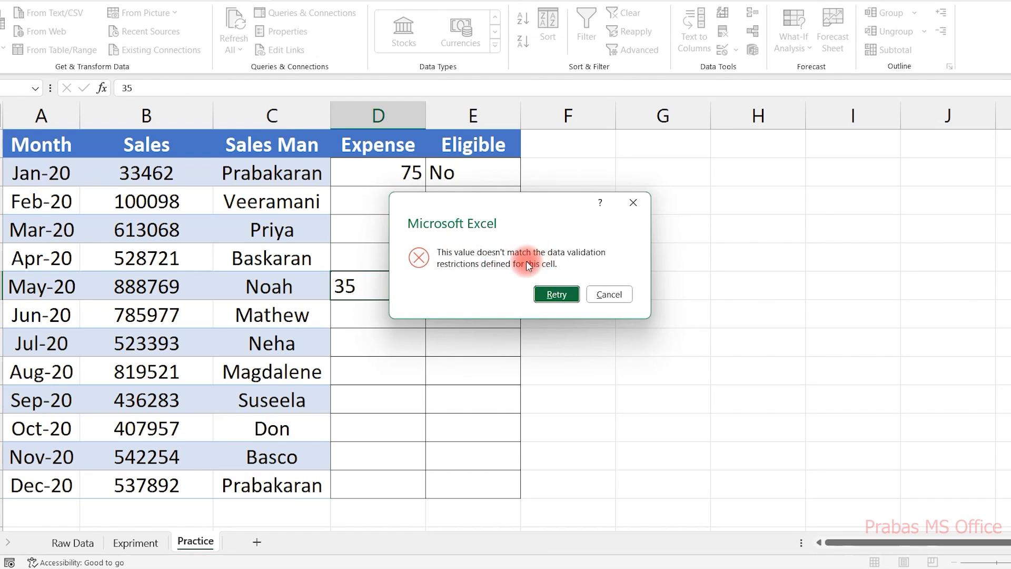
pyautogui.press('Escape')
pyautogui.press('Escape')
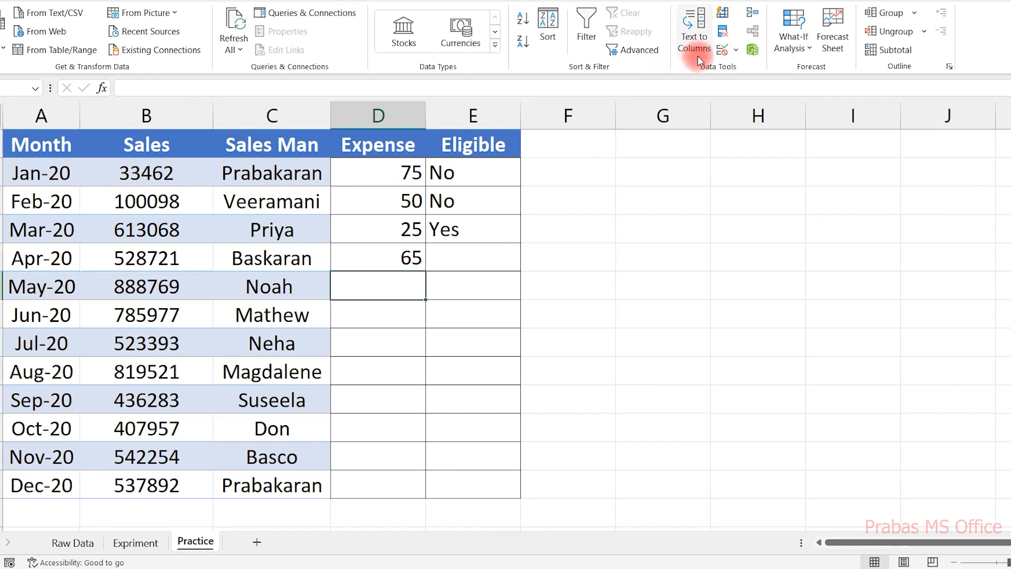
# Review the input message and error alert settings in the data validation of the May-20 Expense cell, leaving them unchanged.
pyautogui.click(723, 50)
pyautogui.moveTo(609, 162); pyautogui.dragTo(640, 160)
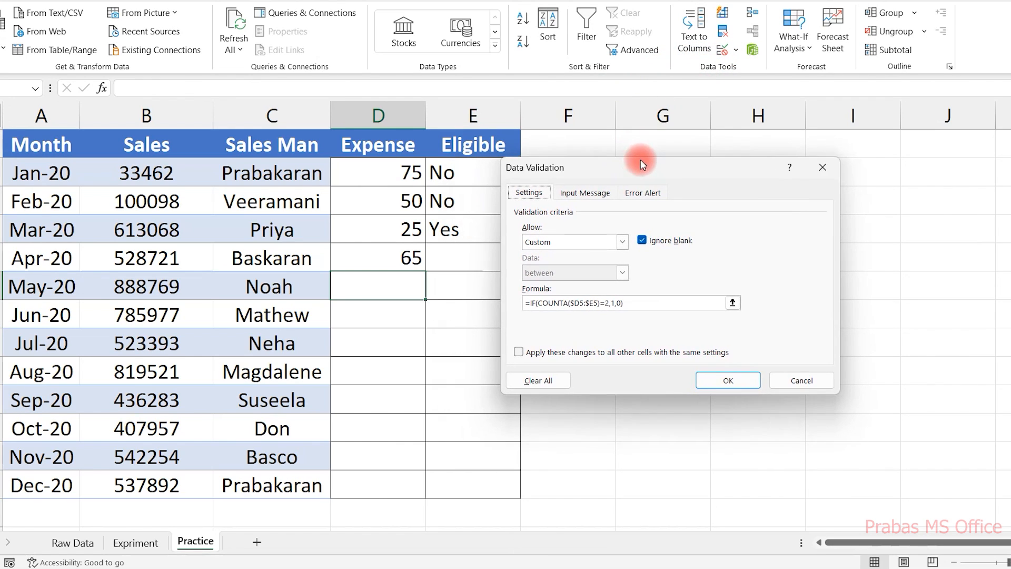
pyautogui.click(584, 193)
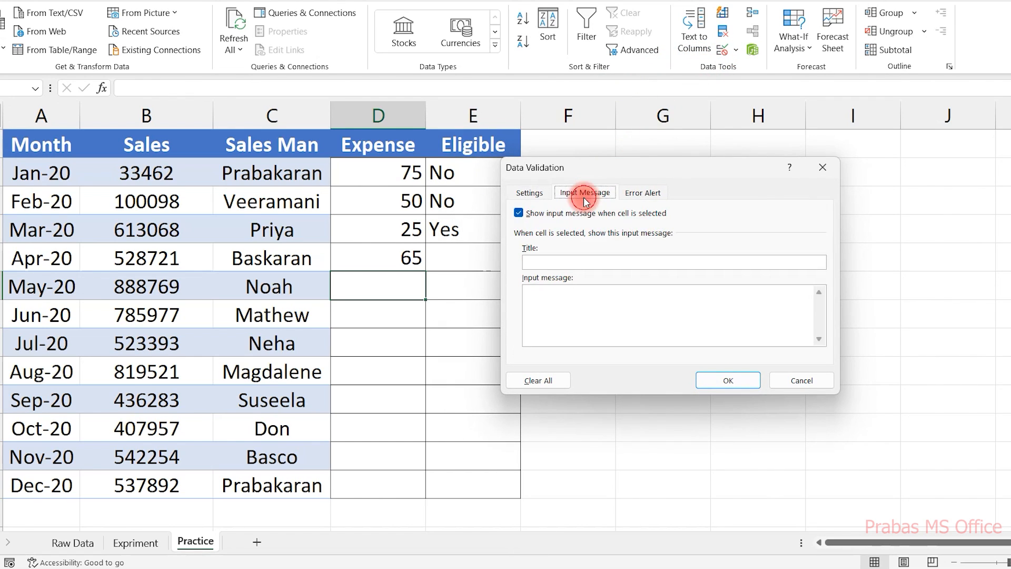
pyautogui.click(550, 293)
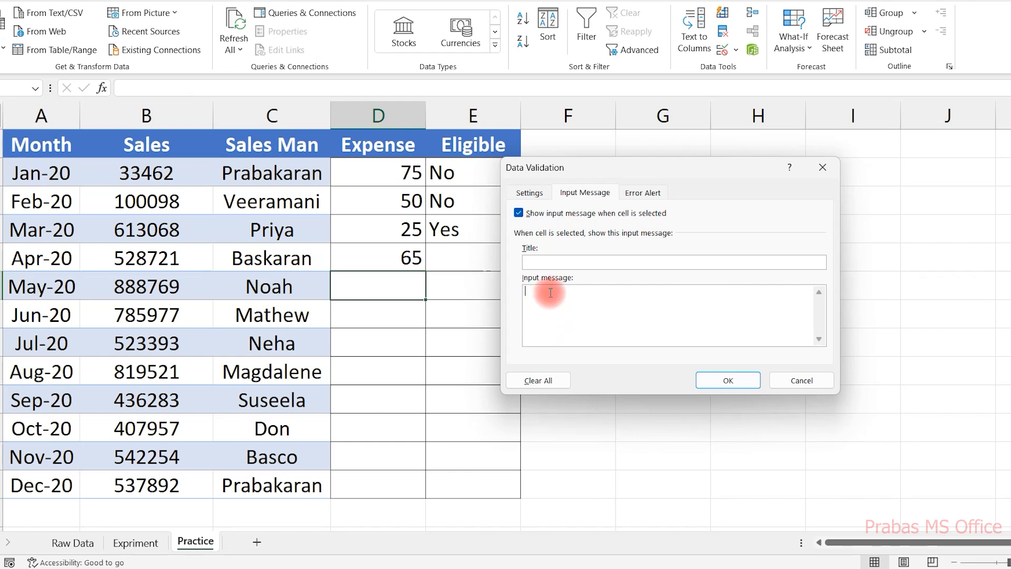
pyautogui.click(588, 191)
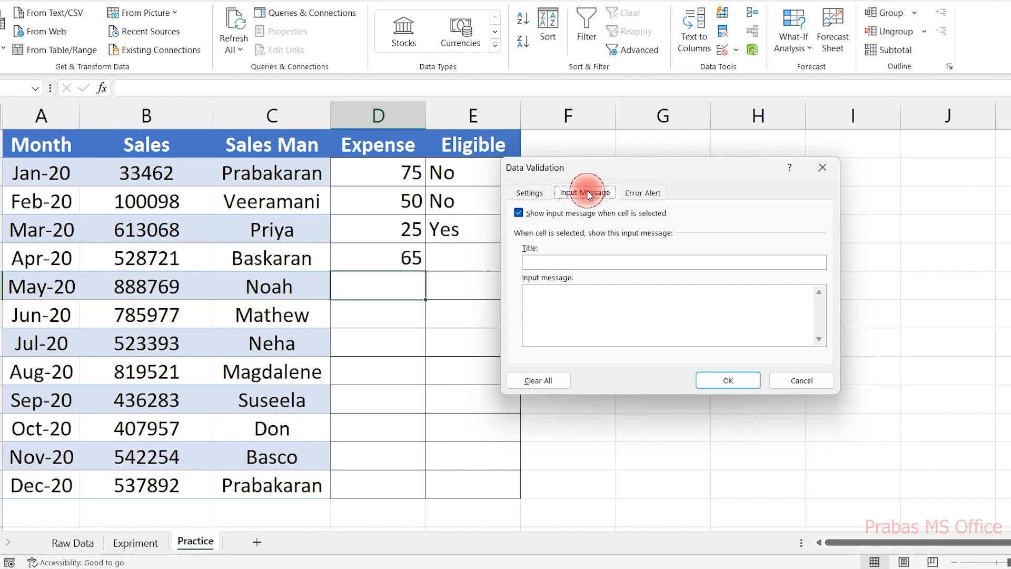
pyautogui.click(551, 307)
pyautogui.click(641, 192)
pyautogui.click(658, 300)
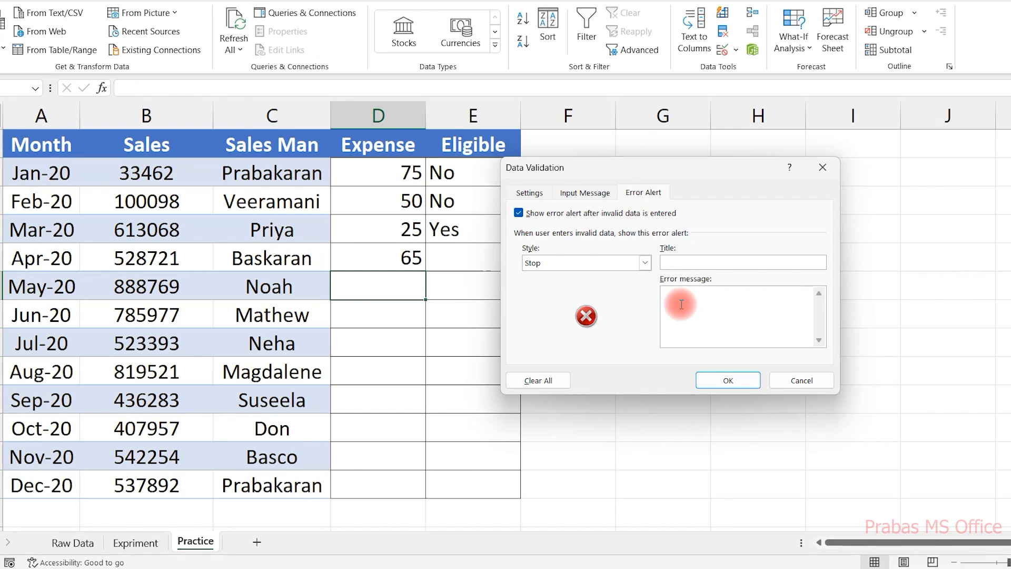
pyautogui.press('Escape')
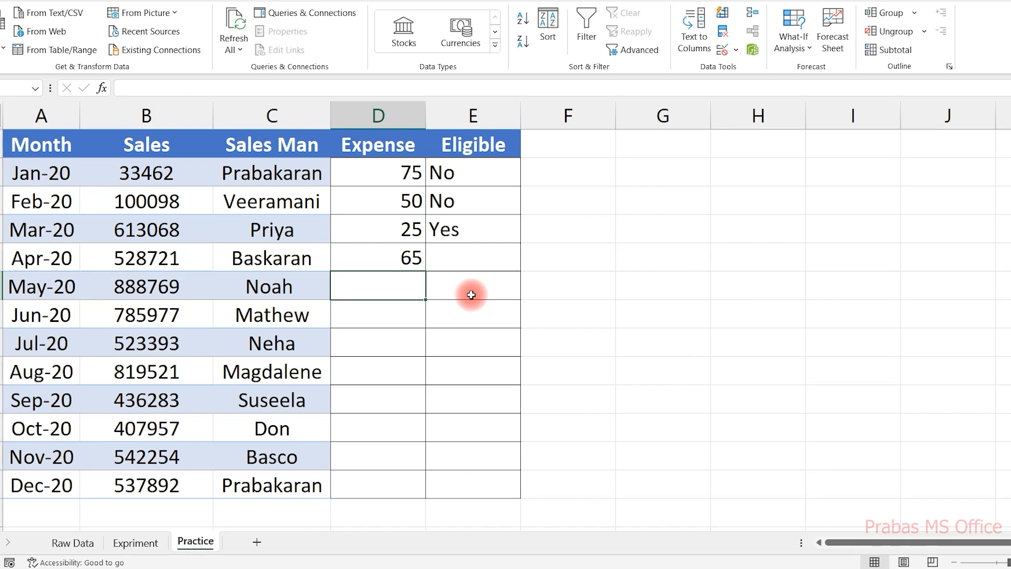
# Try to enter 5 as the Jul-20 Expense while the rows above it are incomplete.
pyautogui.moveTo(393, 257); pyautogui.dragTo(457, 256)
pyautogui.click(393, 338)
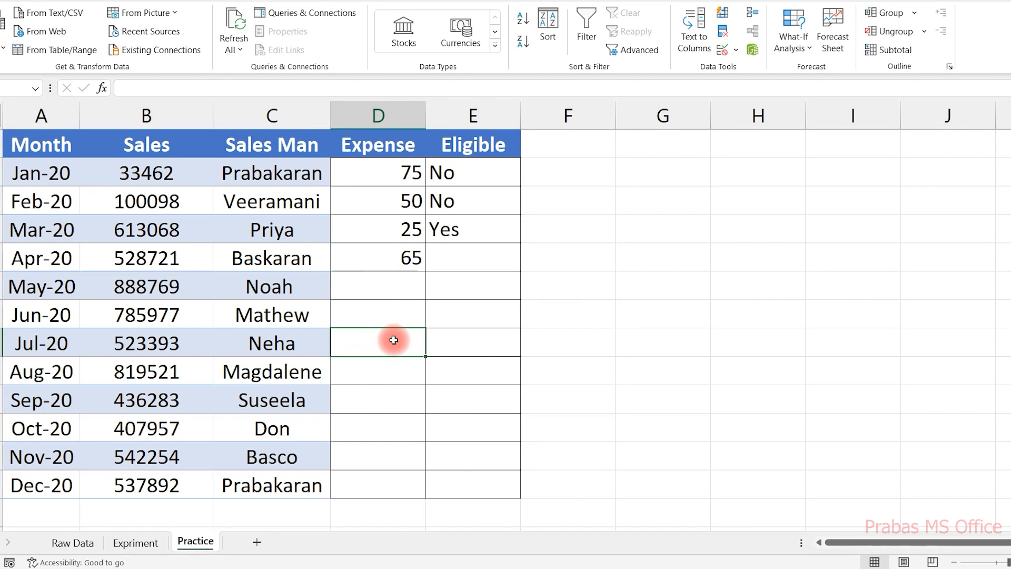
pyautogui.write('5')
pyautogui.click(436, 333)
pyautogui.click(594, 294)
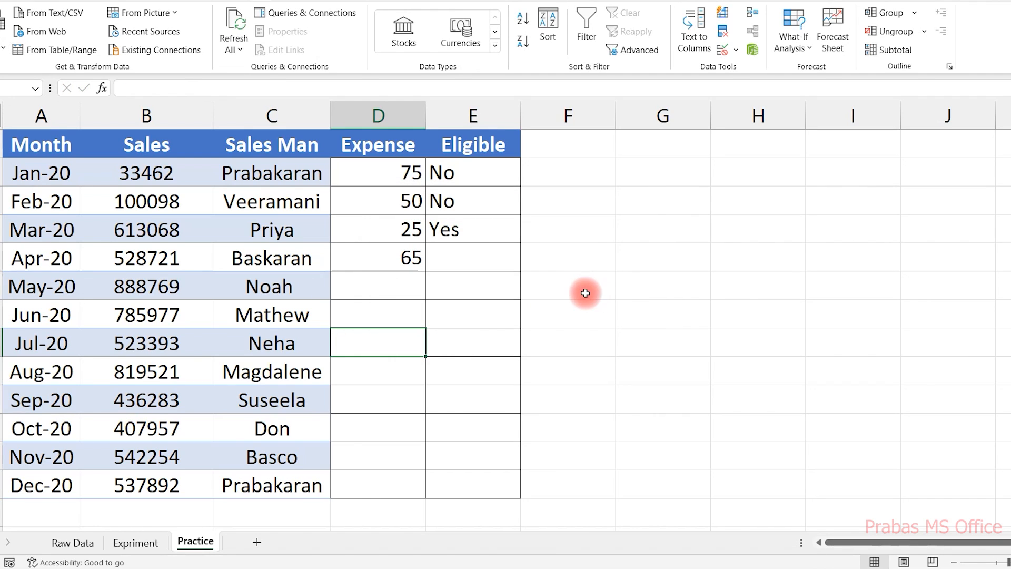
pyautogui.click(498, 259)
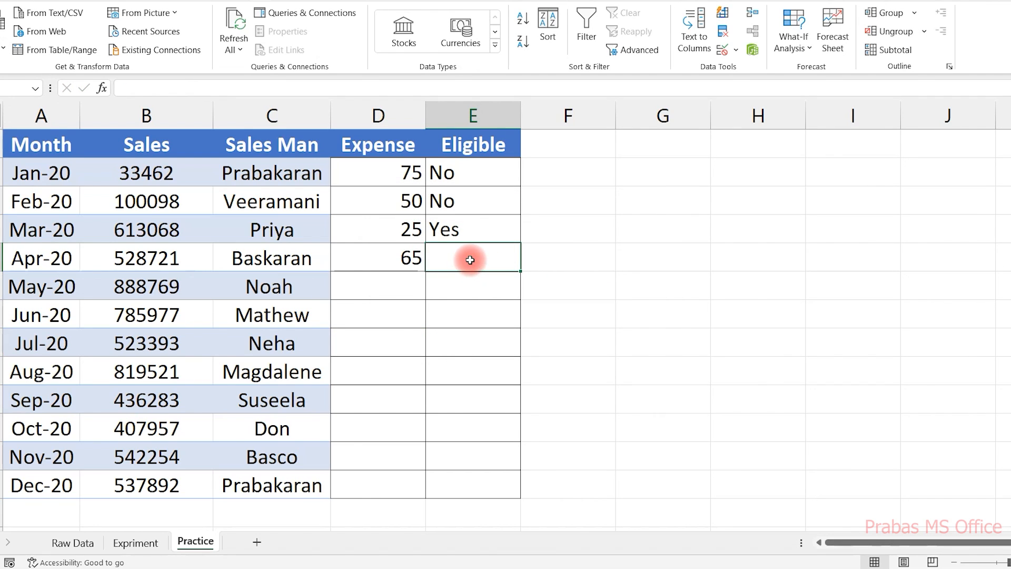
pyautogui.moveTo(404, 280); pyautogui.dragTo(443, 285)
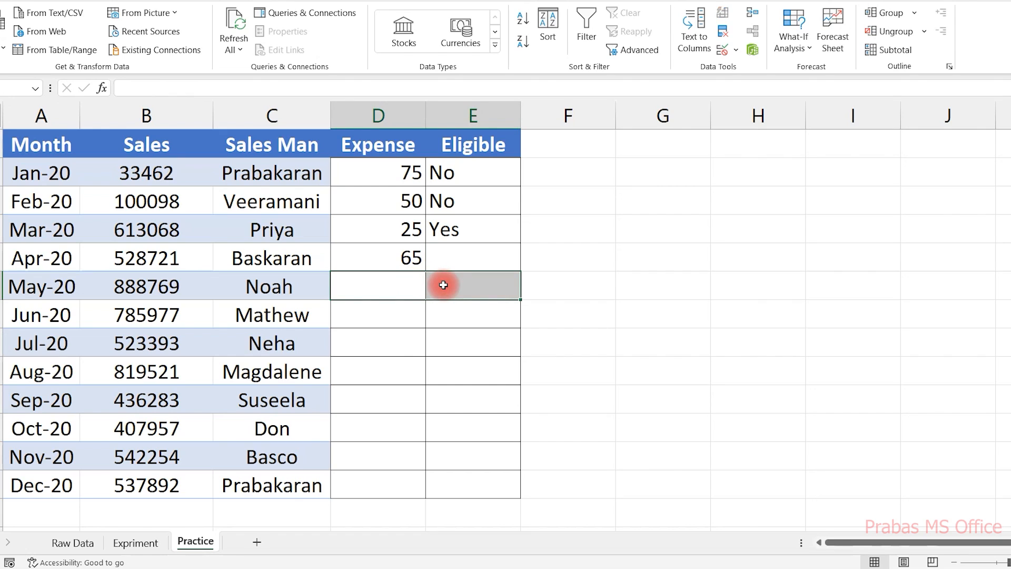
pyautogui.moveTo(417, 316); pyautogui.dragTo(448, 304)
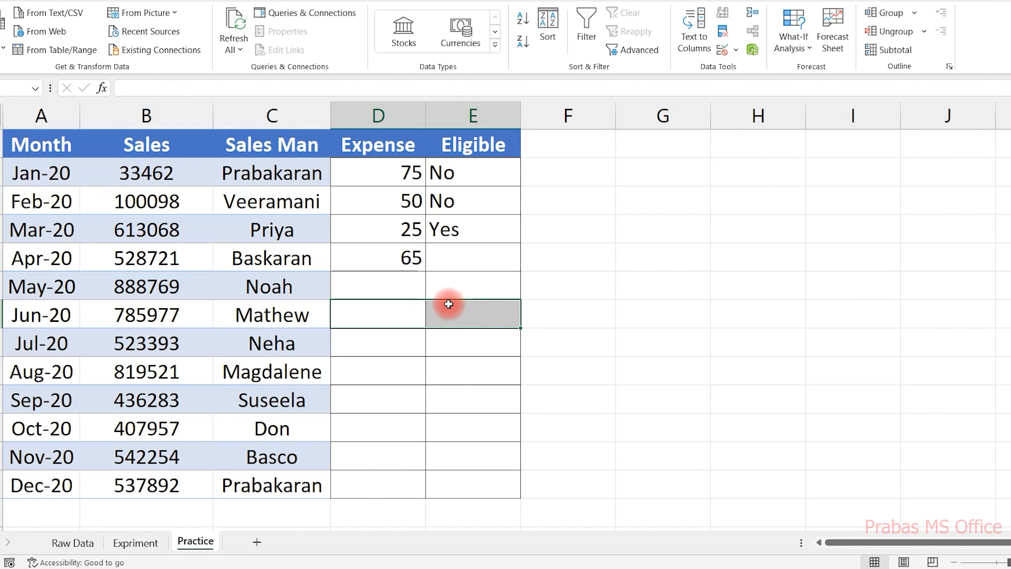